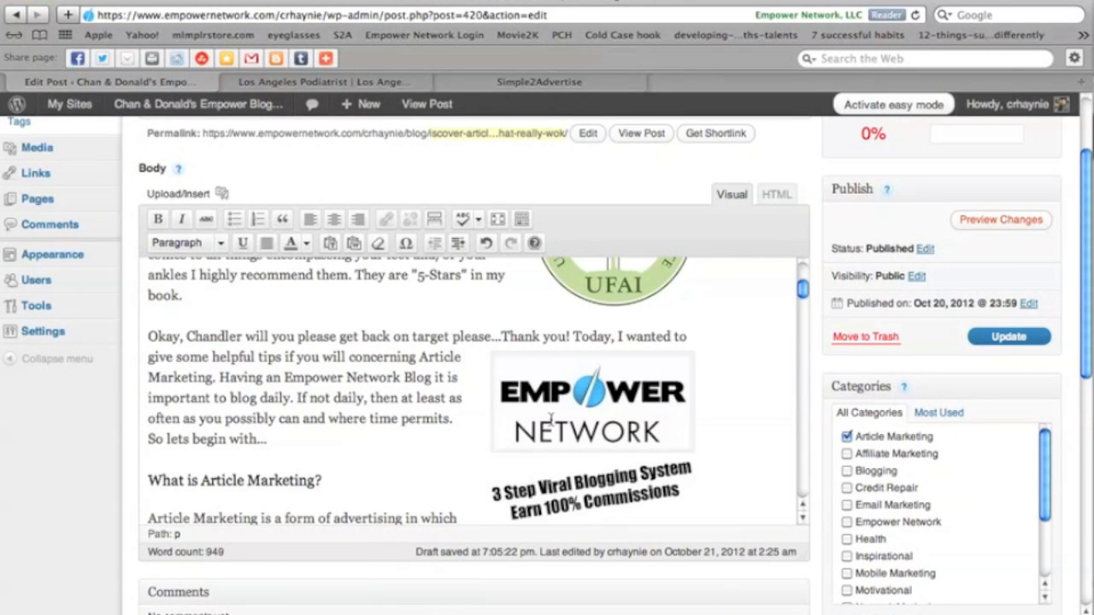
Scroll through the article body in the post editor to review the quick tips and paragraphs.
{"action": "scroll", "coordinate": [742, 393], "scroll_direction": "down", "scroll_amount": 3}
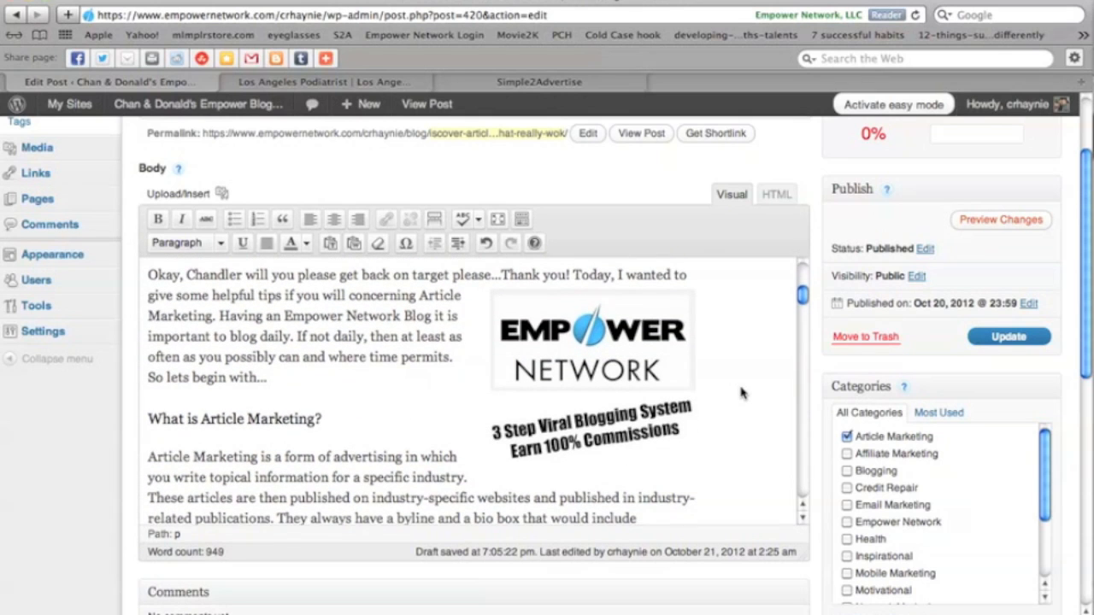
{"action": "scroll", "coordinate": [742, 393], "scroll_direction": "down", "scroll_amount": 3}
{"action": "scroll", "coordinate": [742, 393], "scroll_direction": "down", "scroll_amount": 1}
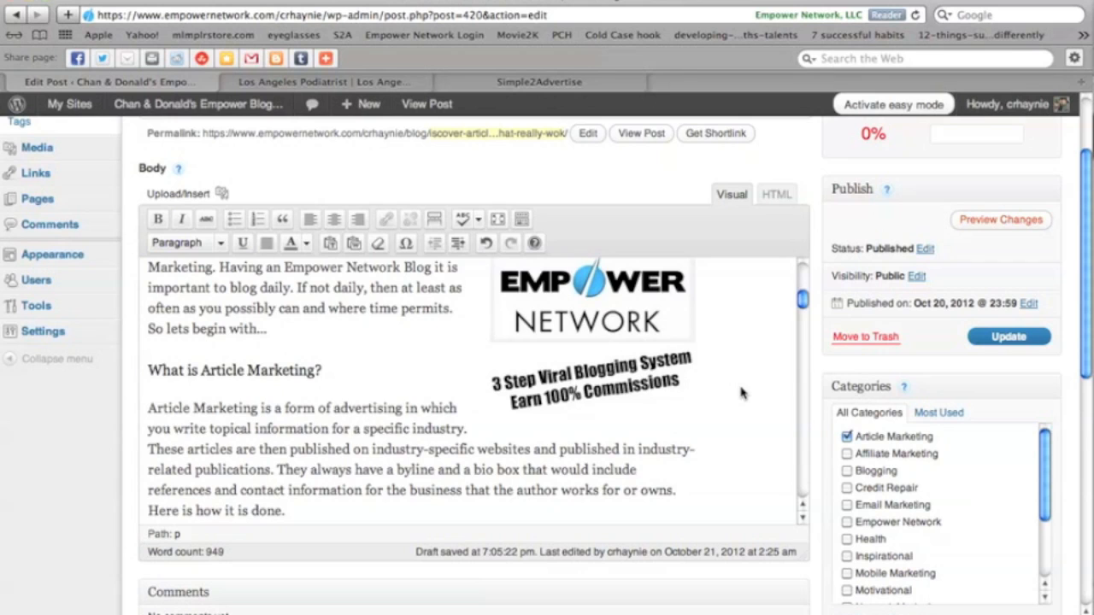
{"action": "scroll", "coordinate": [741, 392], "scroll_direction": "down", "scroll_amount": 3}
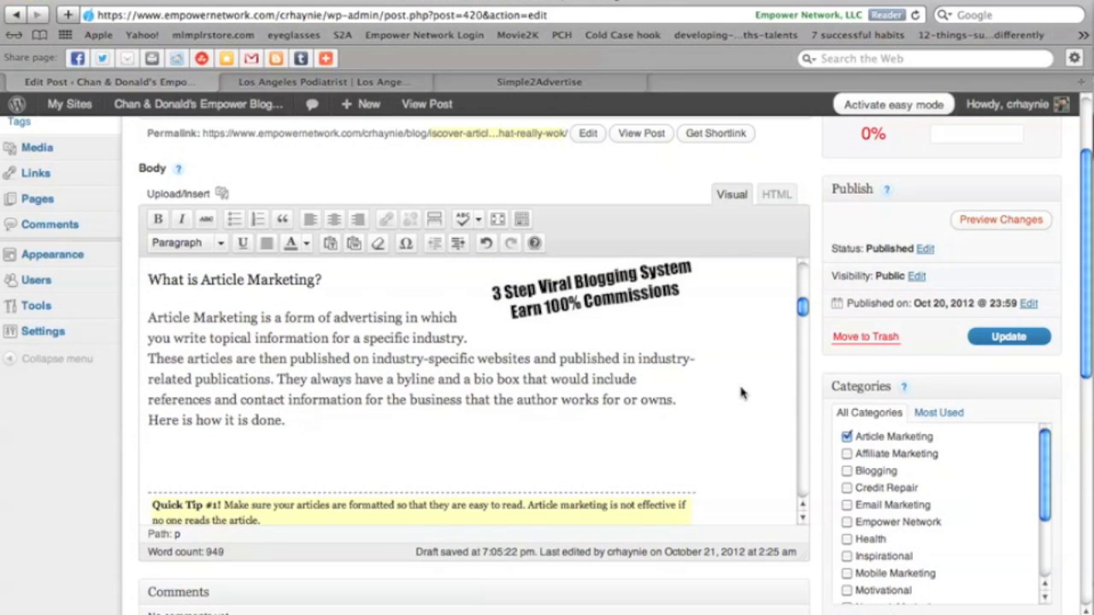
{"action": "scroll", "coordinate": [571, 438], "scroll_direction": "down", "scroll_amount": 1}
{"action": "scroll", "coordinate": [571, 437], "scroll_direction": "down", "scroll_amount": 3}
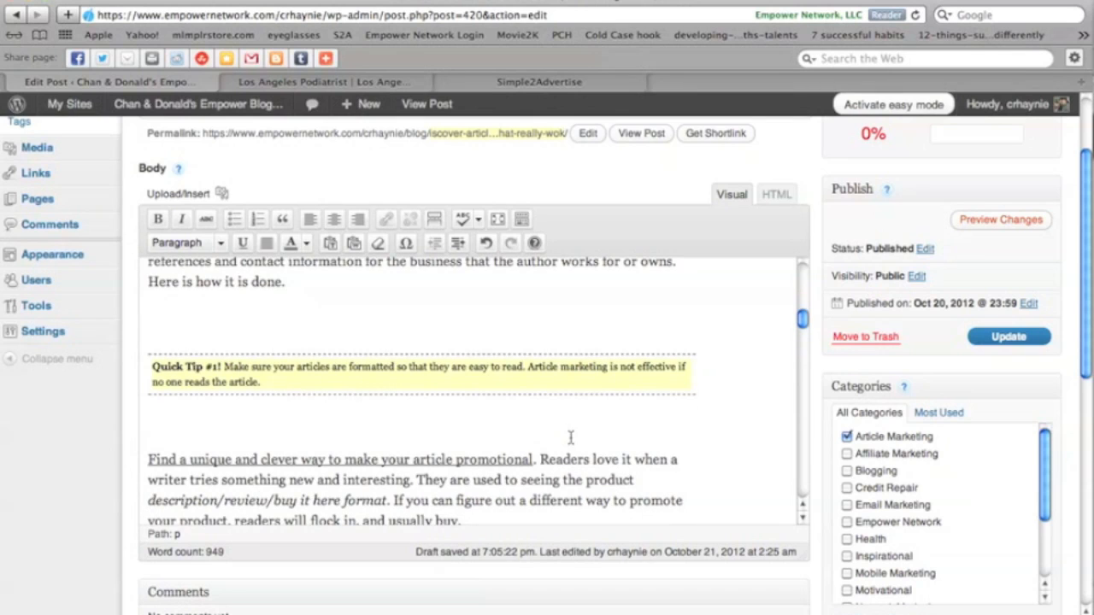
{"action": "scroll", "coordinate": [571, 437], "scroll_direction": "down", "scroll_amount": 1}
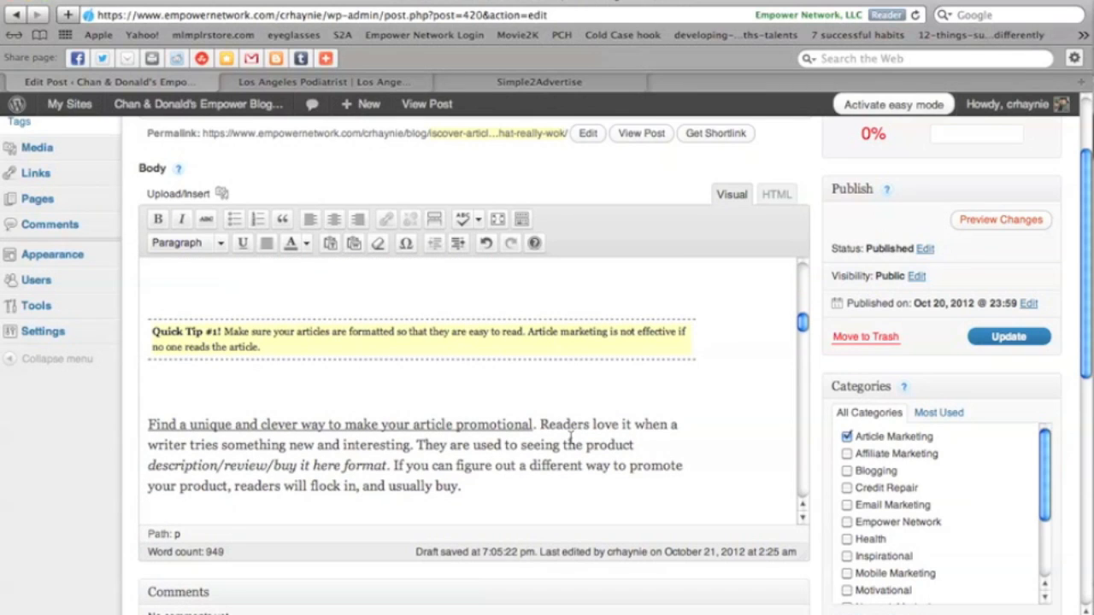
{"action": "scroll", "coordinate": [571, 438], "scroll_direction": "down", "scroll_amount": 2}
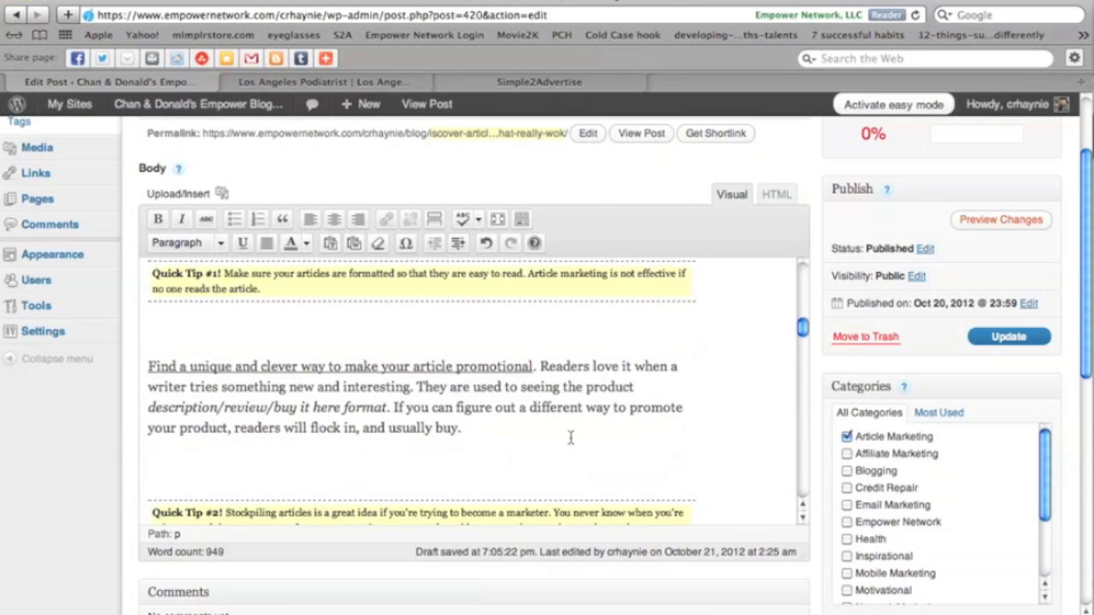
{"action": "scroll", "coordinate": [571, 438], "scroll_direction": "up", "scroll_amount": 7}
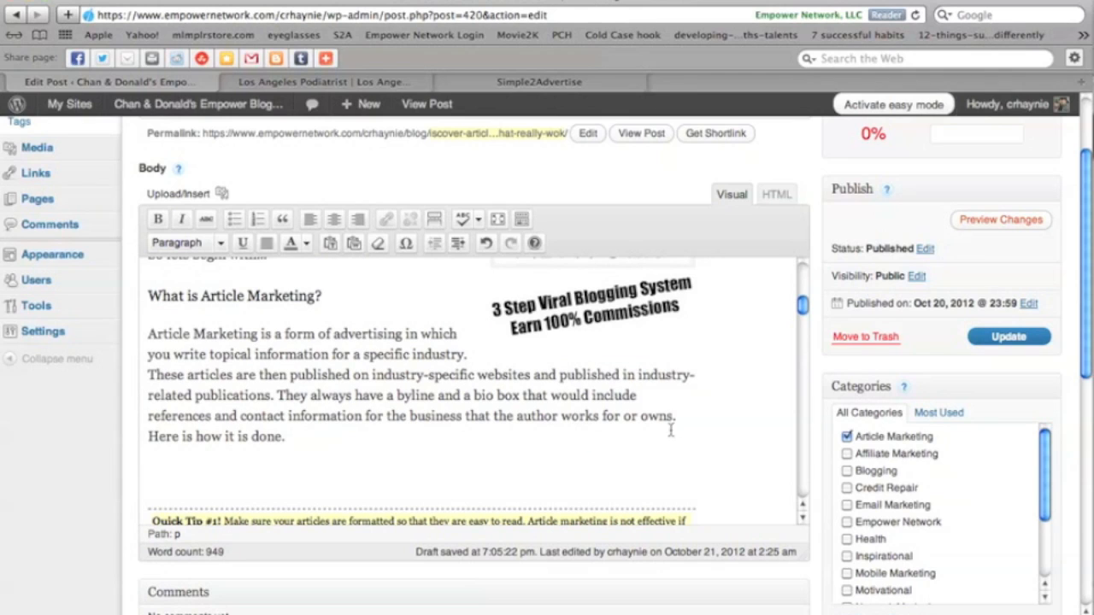
{"action": "mouse_move", "coordinate": [333, 104]}
{"action": "scroll", "coordinate": [384, 389], "scroll_direction": "down", "scroll_amount": 5}
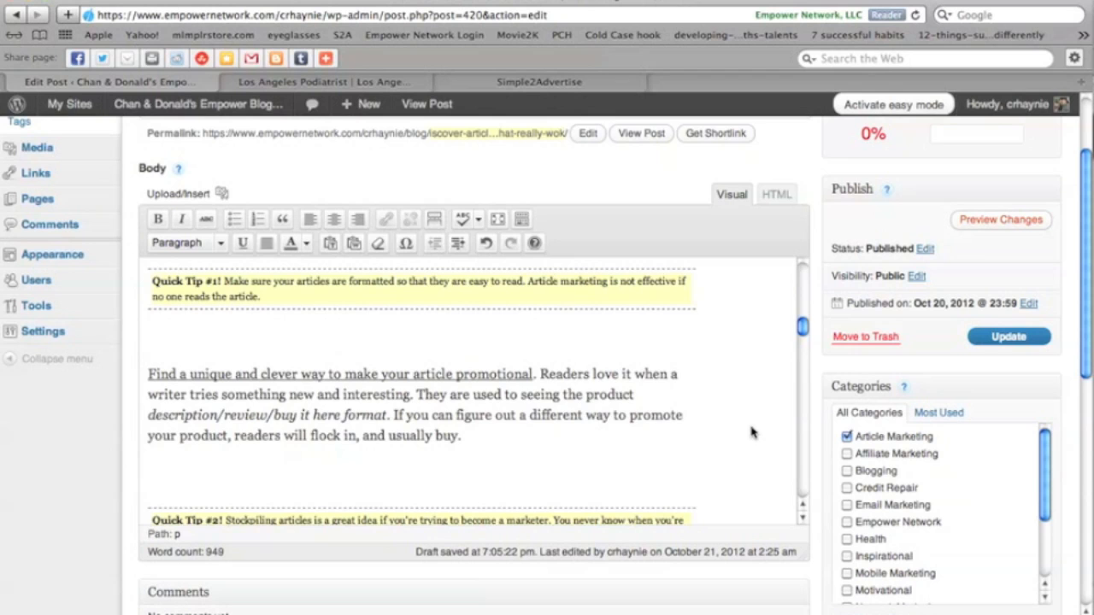
{"action": "scroll", "coordinate": [752, 432], "scroll_direction": "up", "scroll_amount": 5}
{"action": "scroll", "coordinate": [752, 433], "scroll_direction": "down", "scroll_amount": 8}
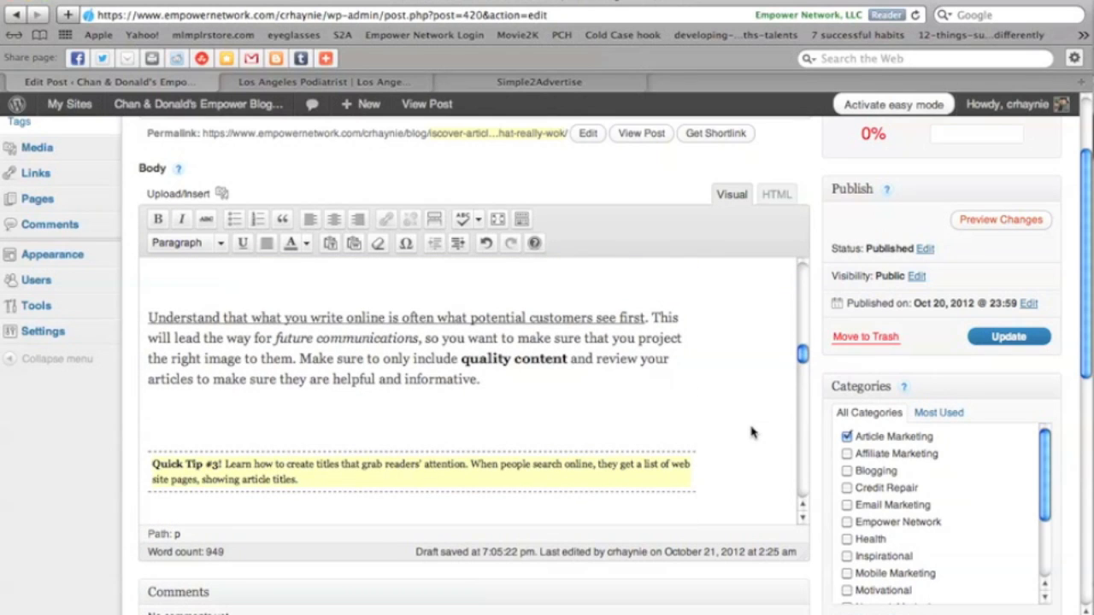
{"action": "scroll", "coordinate": [752, 433], "scroll_direction": "down", "scroll_amount": 3}
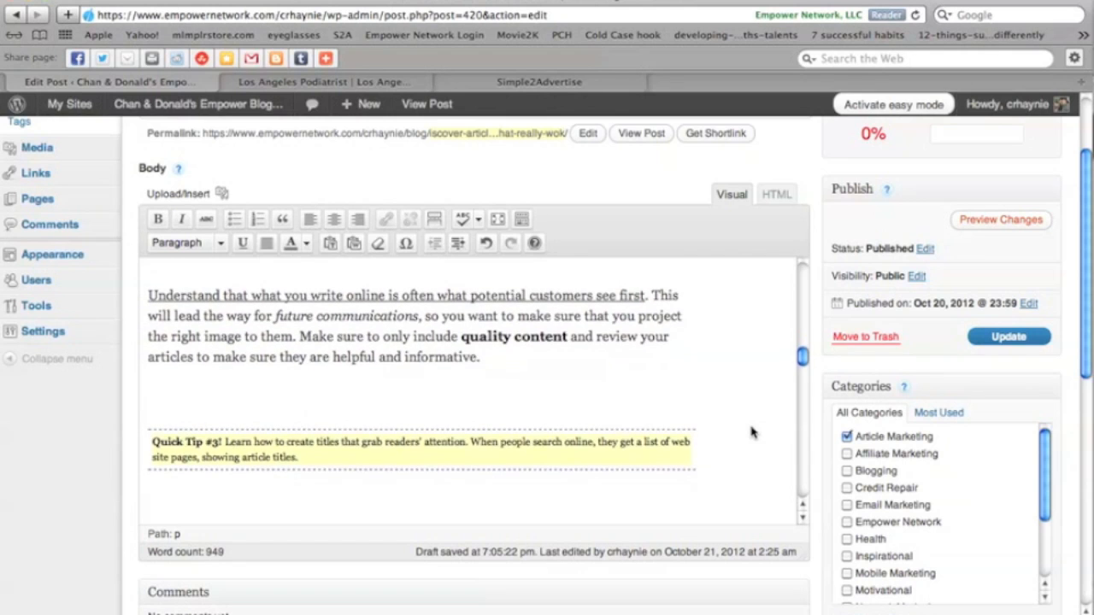
{"action": "scroll", "coordinate": [752, 432], "scroll_direction": "down", "scroll_amount": 1}
{"action": "scroll", "coordinate": [752, 433], "scroll_direction": "down", "scroll_amount": 2}
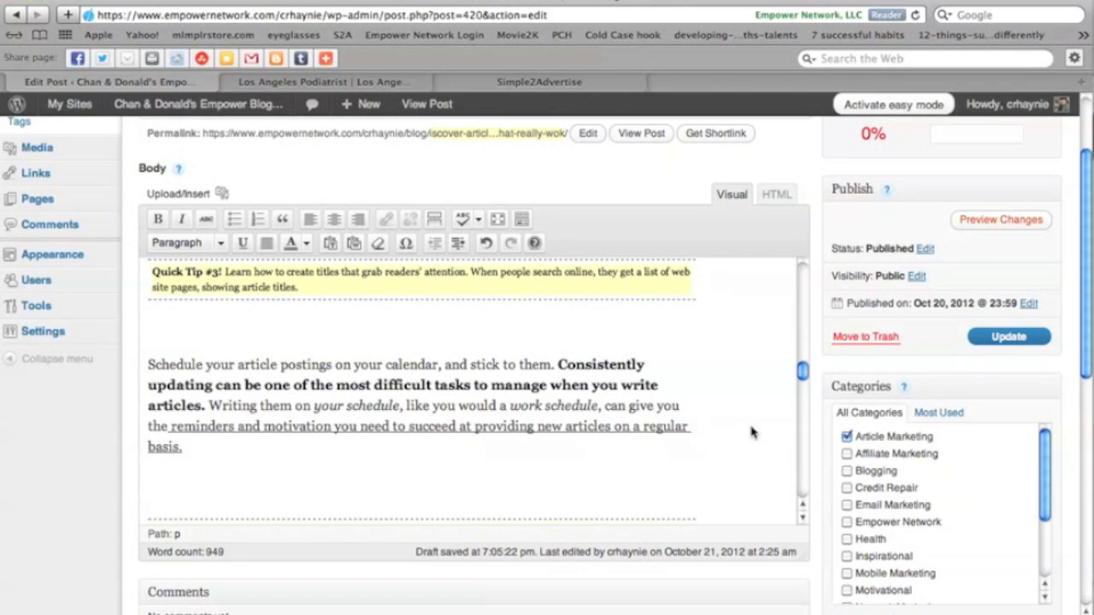
{"action": "scroll", "coordinate": [752, 433], "scroll_direction": "down", "scroll_amount": 1}
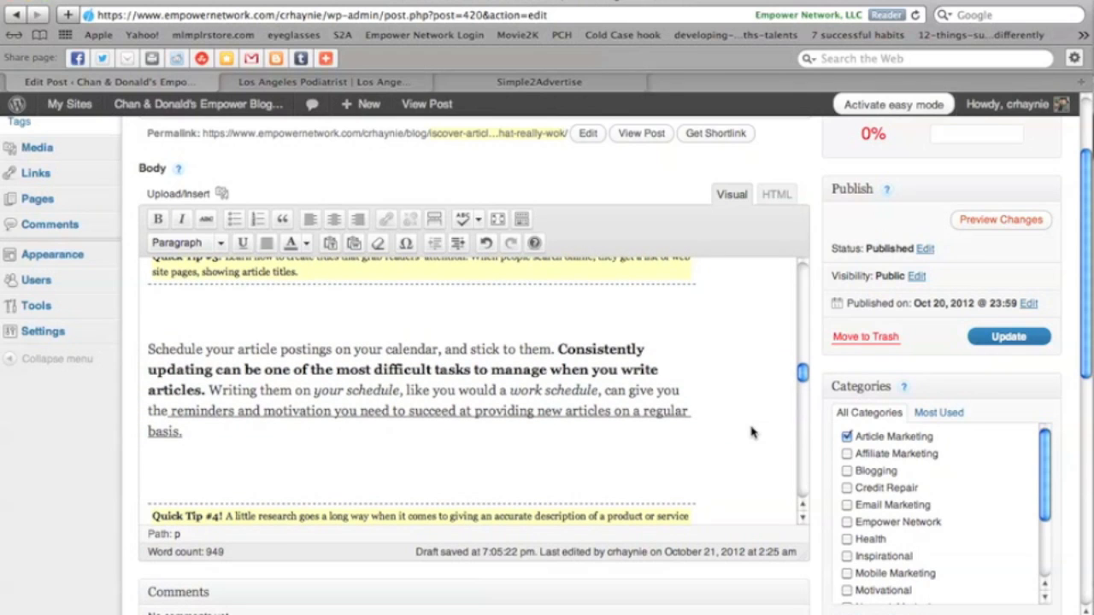
{"action": "scroll", "coordinate": [753, 432], "scroll_direction": "up", "scroll_amount": 1}
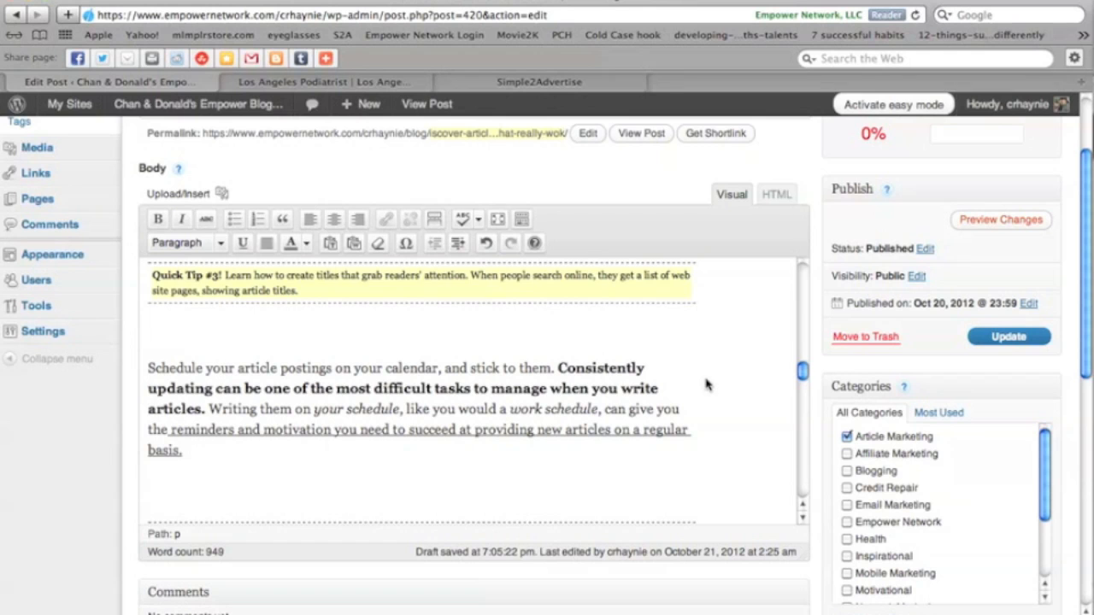
{"action": "scroll", "coordinate": [706, 385], "scroll_direction": "down", "scroll_amount": 3}
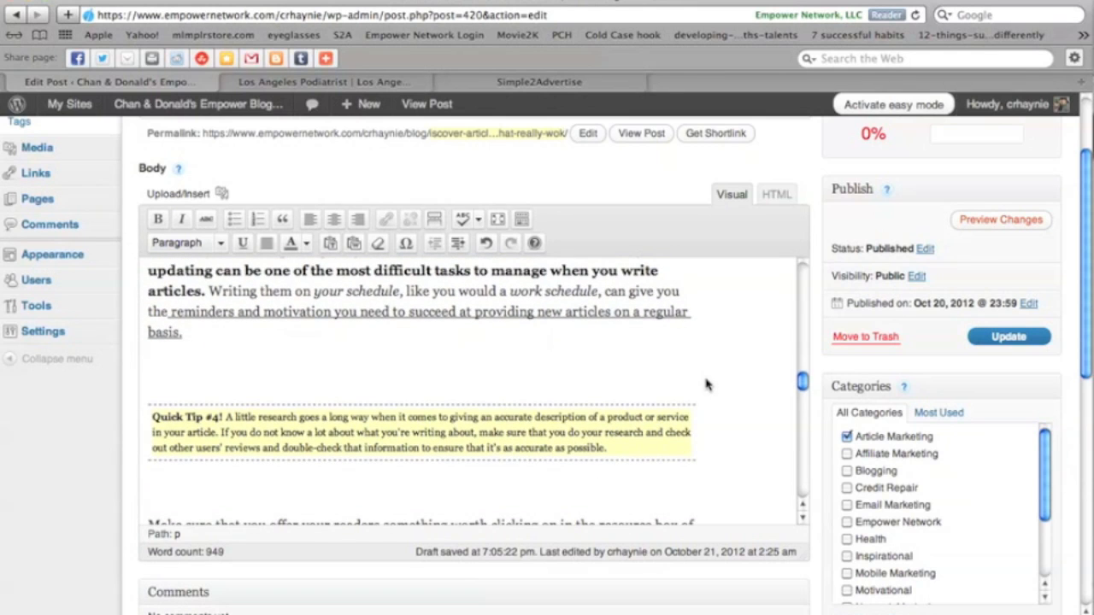
{"action": "scroll", "coordinate": [706, 384], "scroll_direction": "up", "scroll_amount": 3}
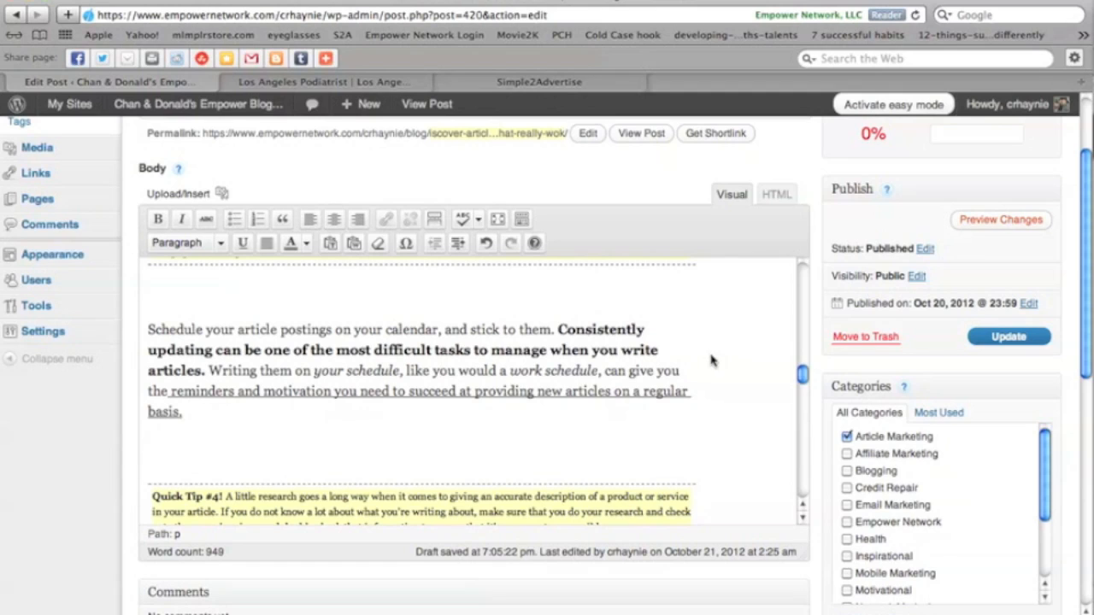
Place the insertion point after 'Consistently' in the post body and return the second tab to the Google Images page.
{"action": "left_click", "coordinate": [665, 330]}
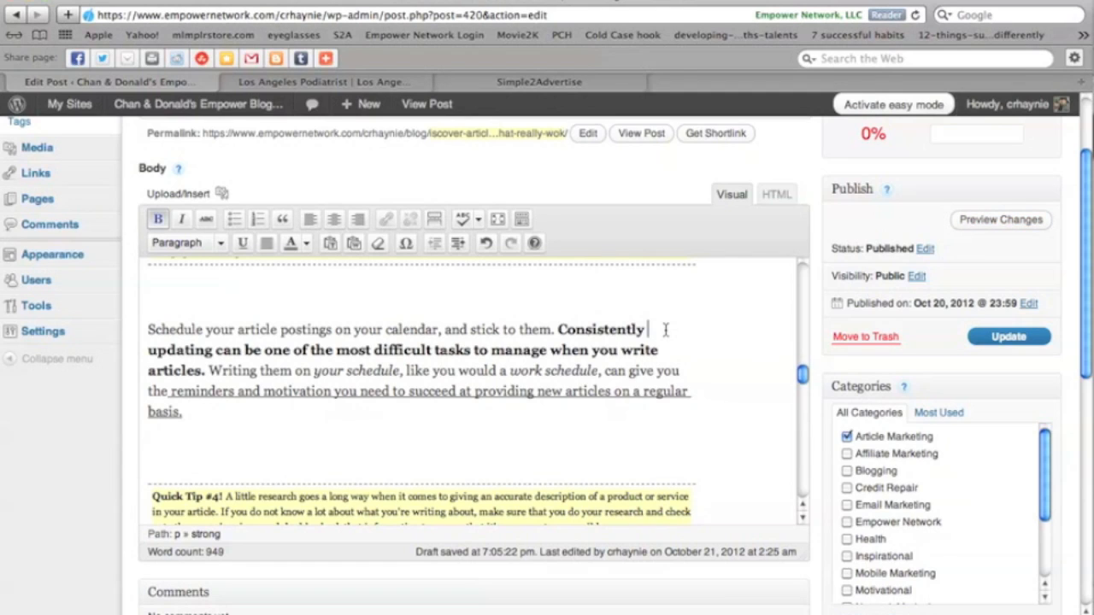
{"action": "left_click", "coordinate": [305, 82]}
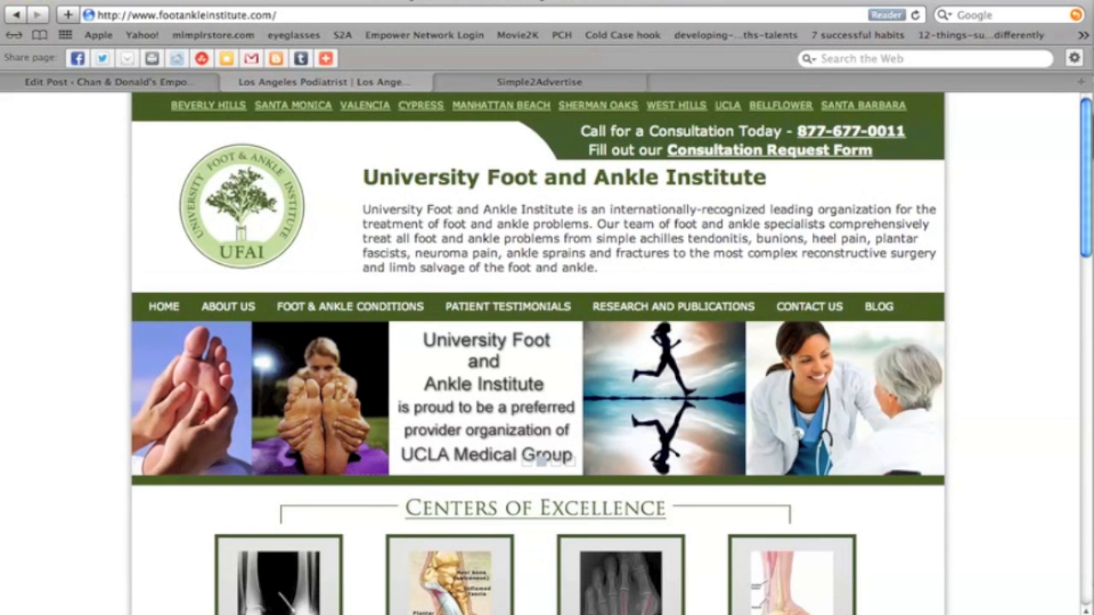
{"action": "left_click", "coordinate": [14, 15]}
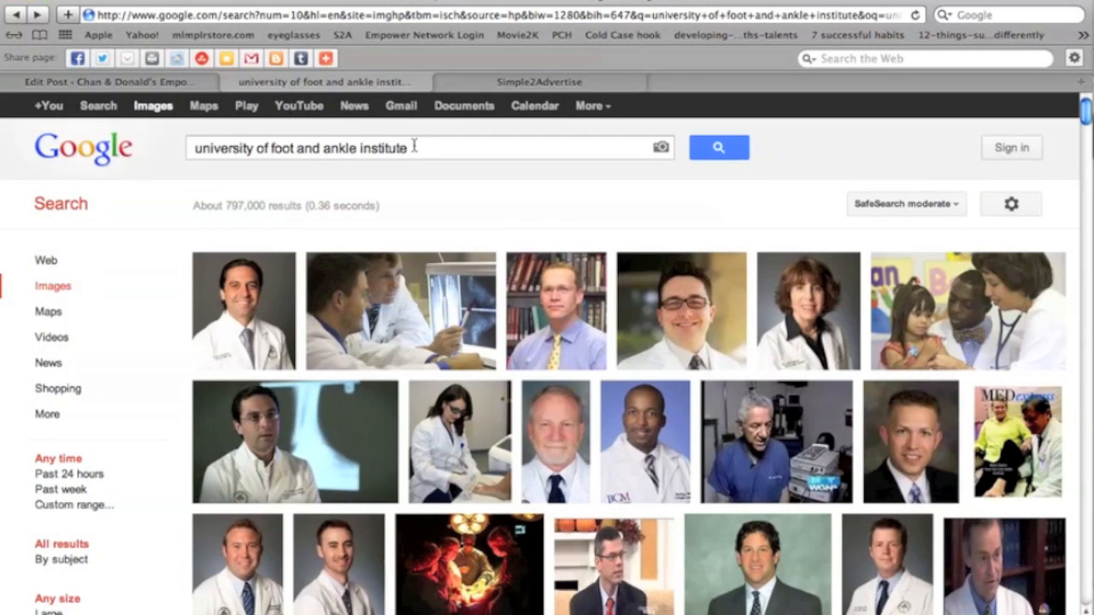
Search Google Images for 'article marketing calendar'.
{"action": "left_click_drag", "start_coordinate": [413, 146], "coordinate": [247, 128]}
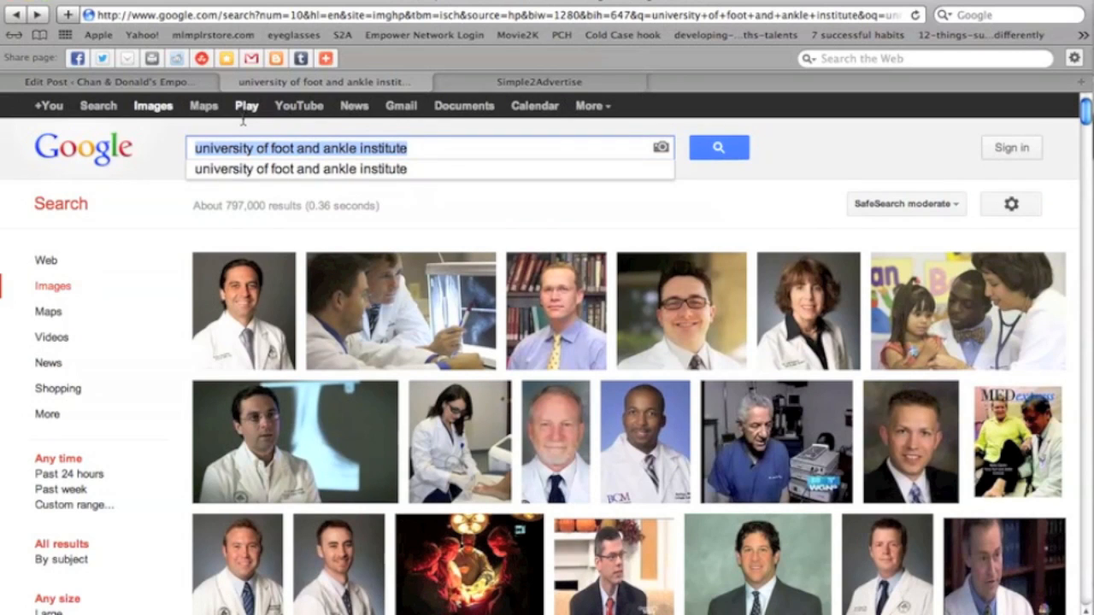
{"action": "type", "text": "a"}
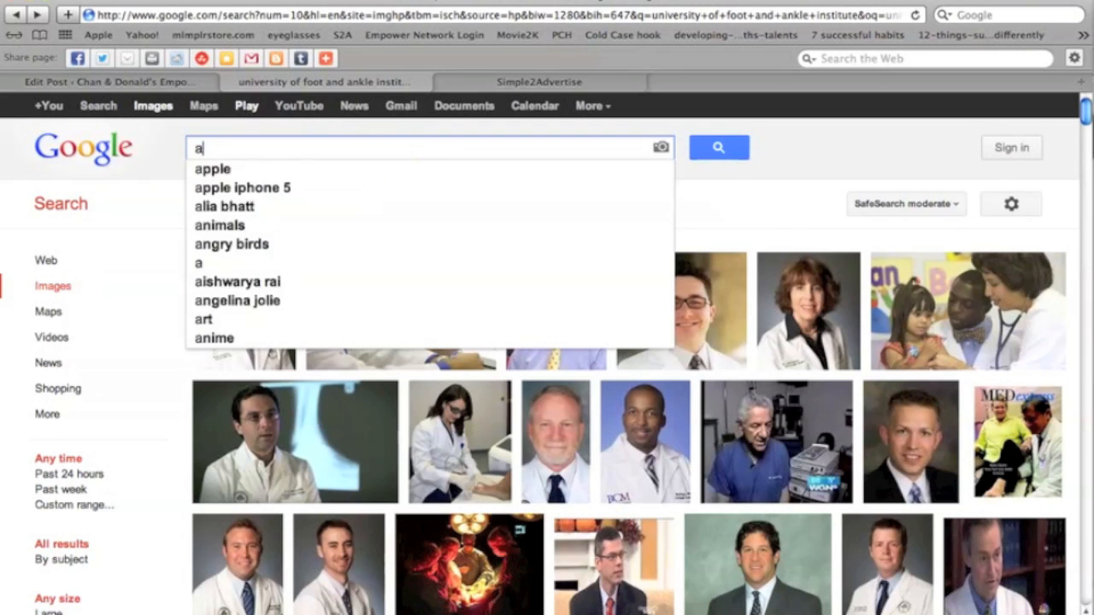
{"action": "type", "text": "rticl"}
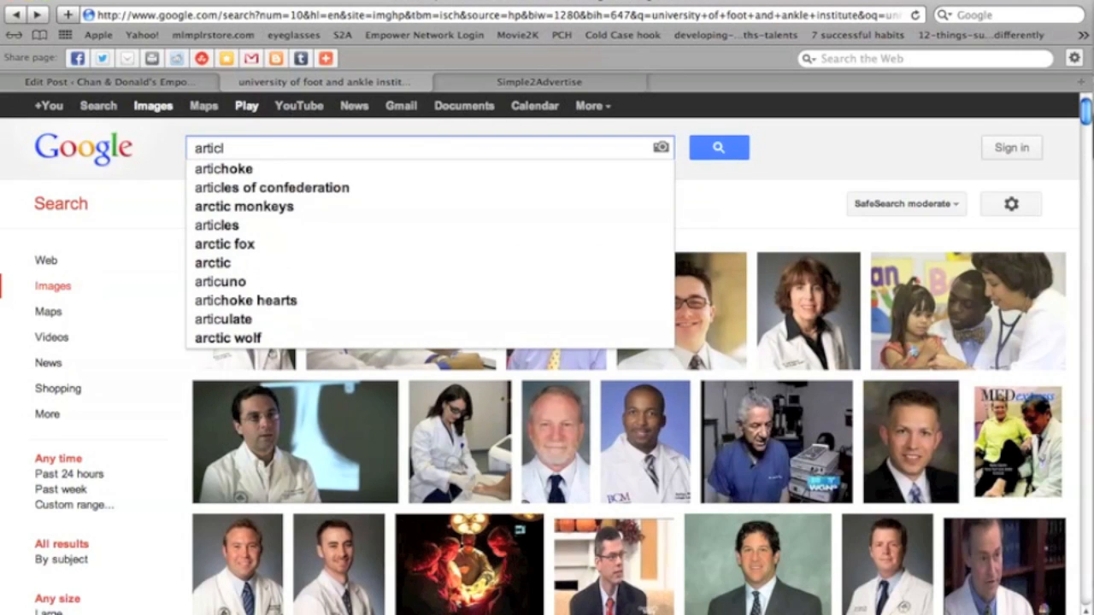
{"action": "type", "text": "e "}
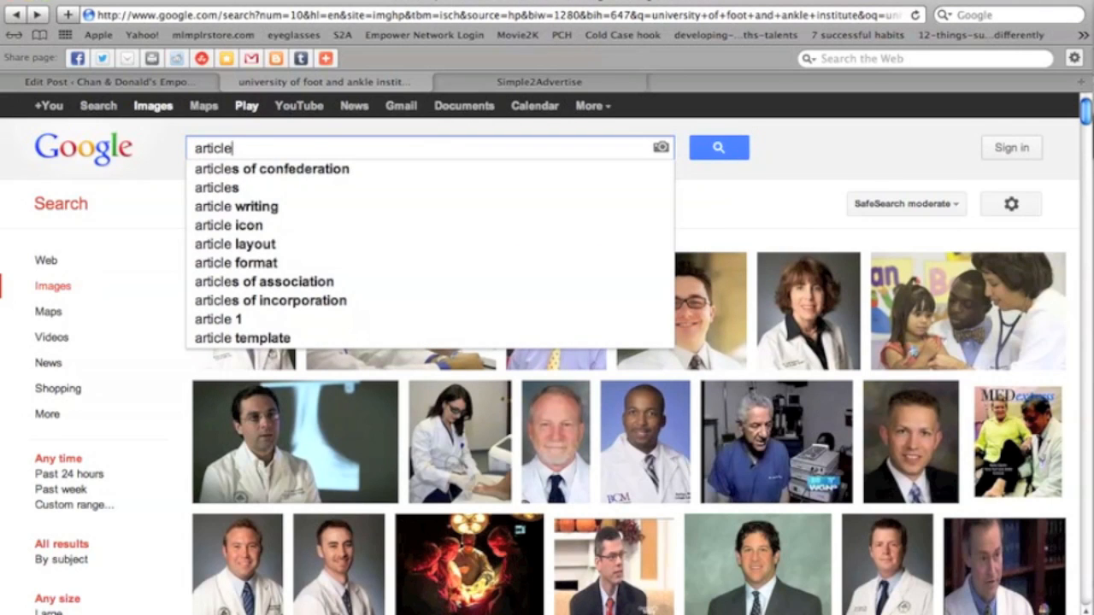
{"action": "type", "text": "marketi"}
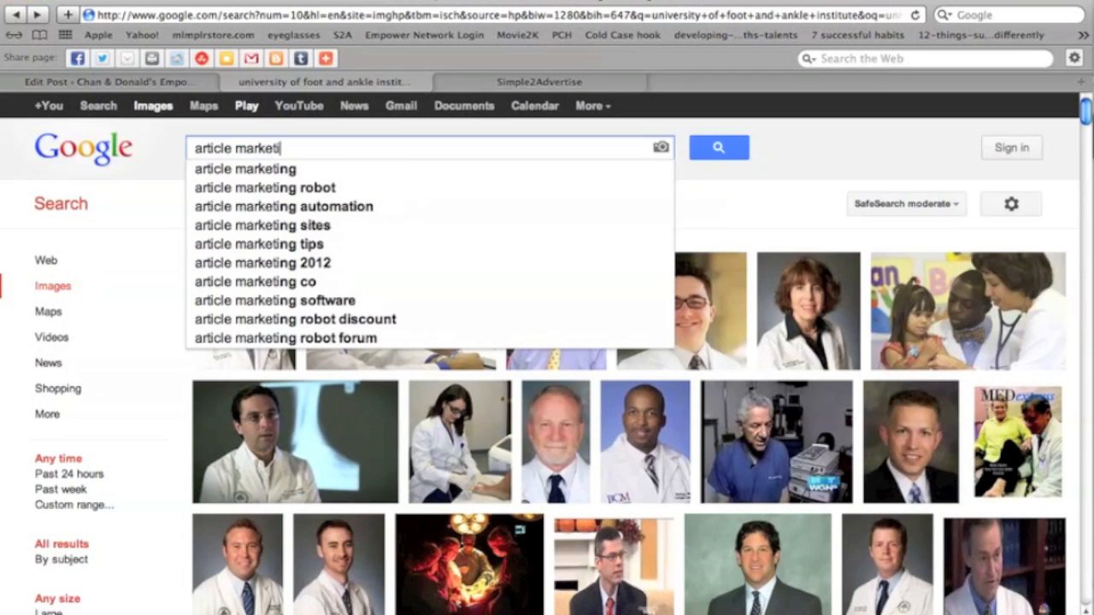
{"action": "type", "text": "ng cale"}
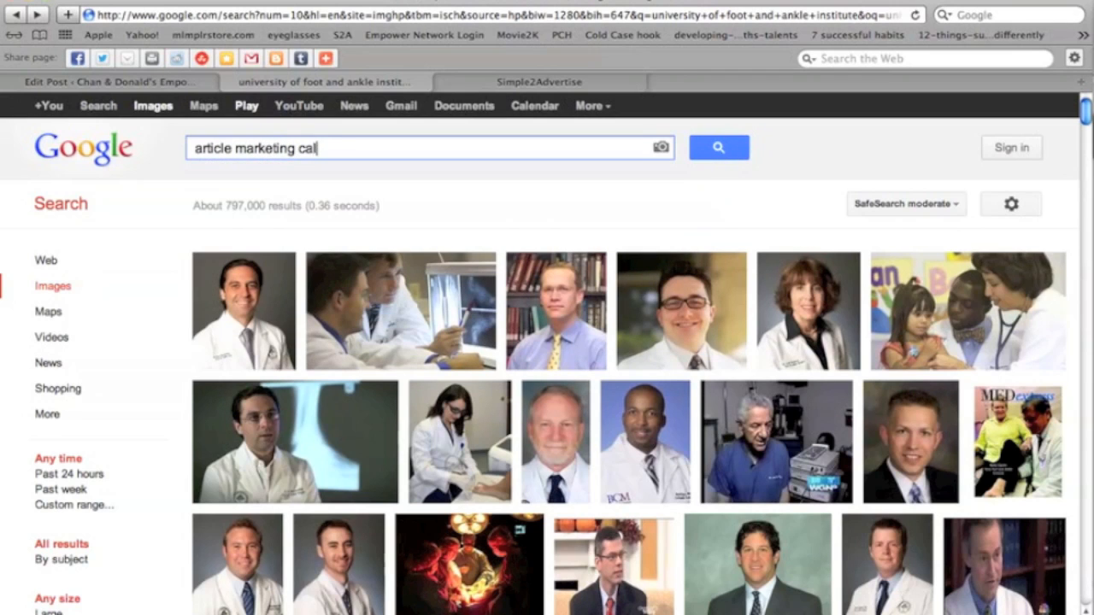
{"action": "type", "text": "ndar"}
{"action": "key", "text": "Return"}
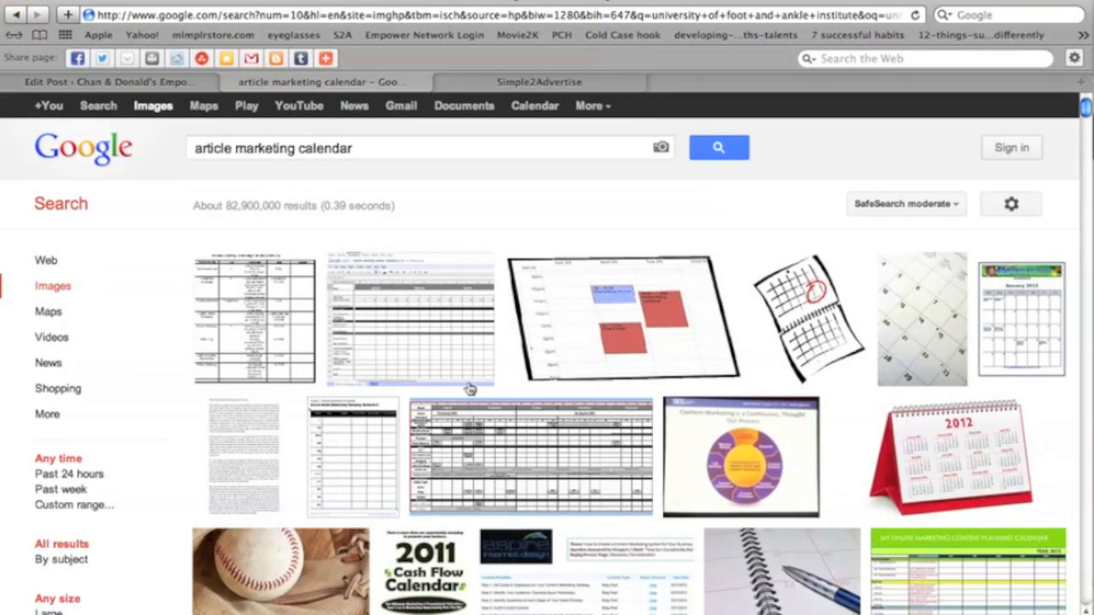
Open the hand-drawn 'BLOG' calendar image result from the second page of results.
{"action": "scroll", "coordinate": [513, 385], "scroll_direction": "down", "scroll_amount": 6}
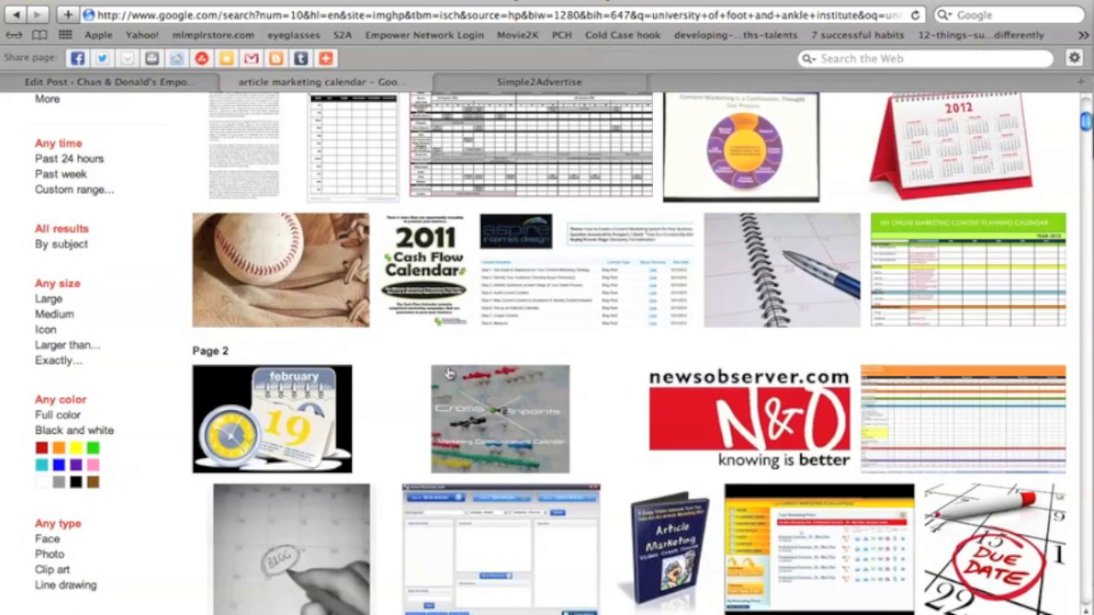
{"action": "mouse_move", "coordinate": [274, 542]}
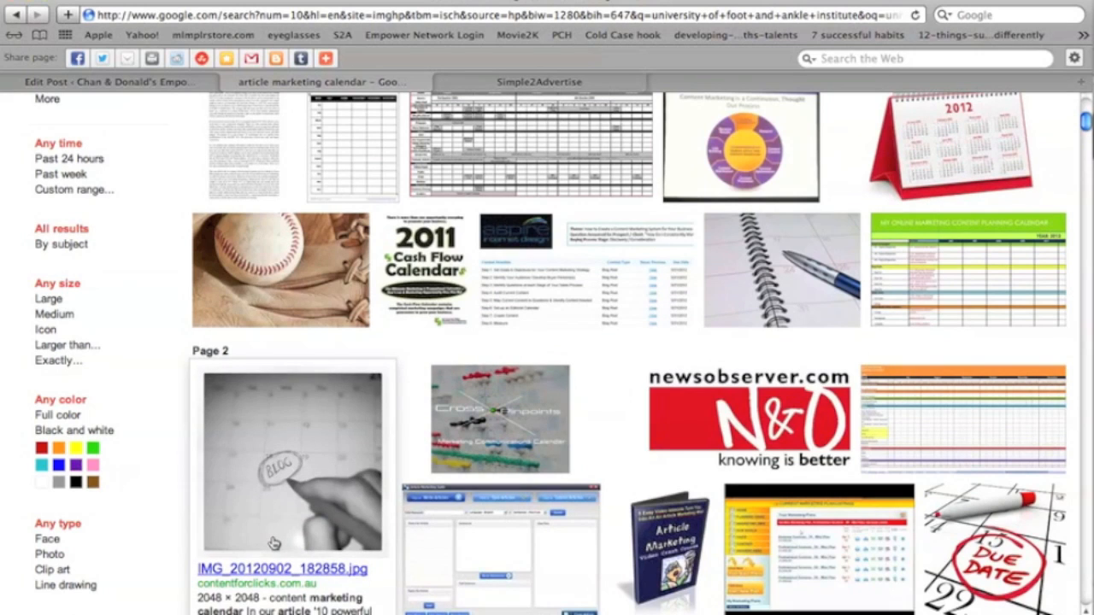
{"action": "left_click", "coordinate": [290, 487]}
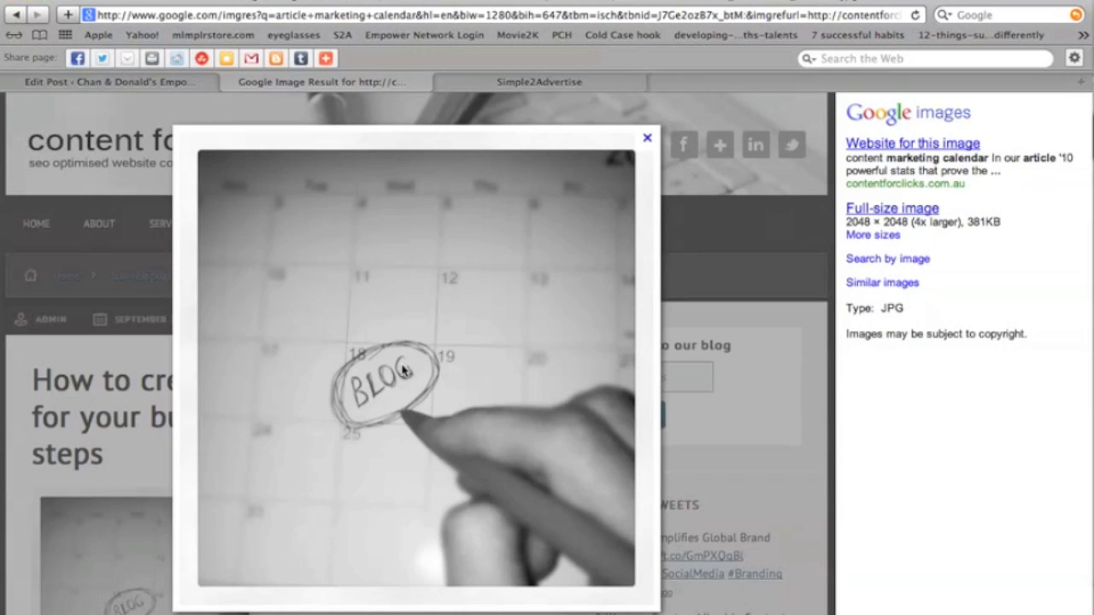
Save the image as 'blog calendar.jpg' in the EMPOWER NETWORK folder.
{"action": "right_click", "coordinate": [417, 316]}
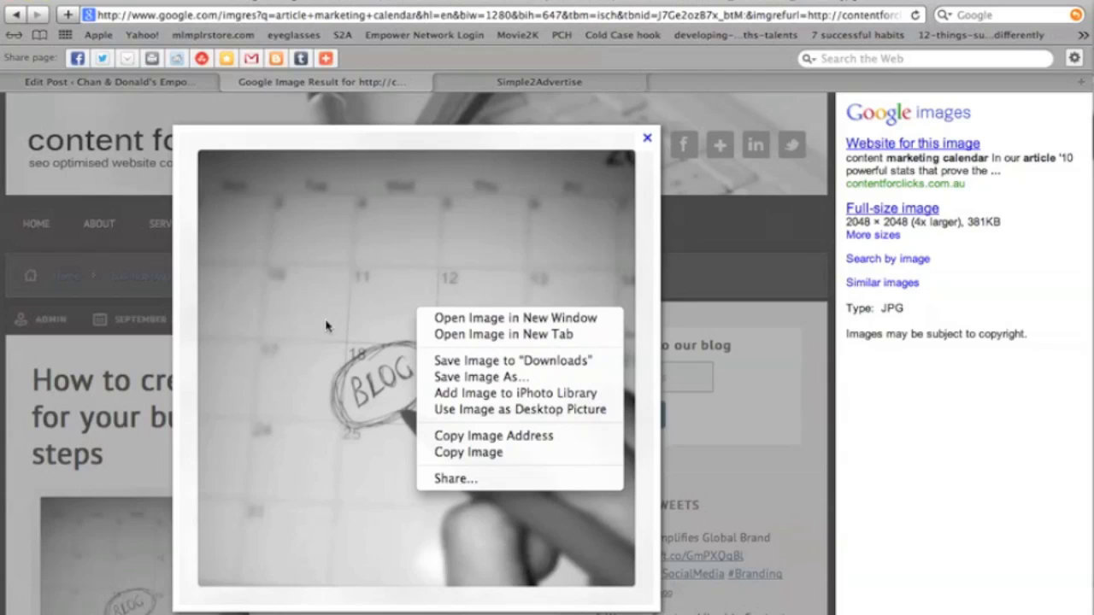
{"action": "left_click", "coordinate": [475, 380]}
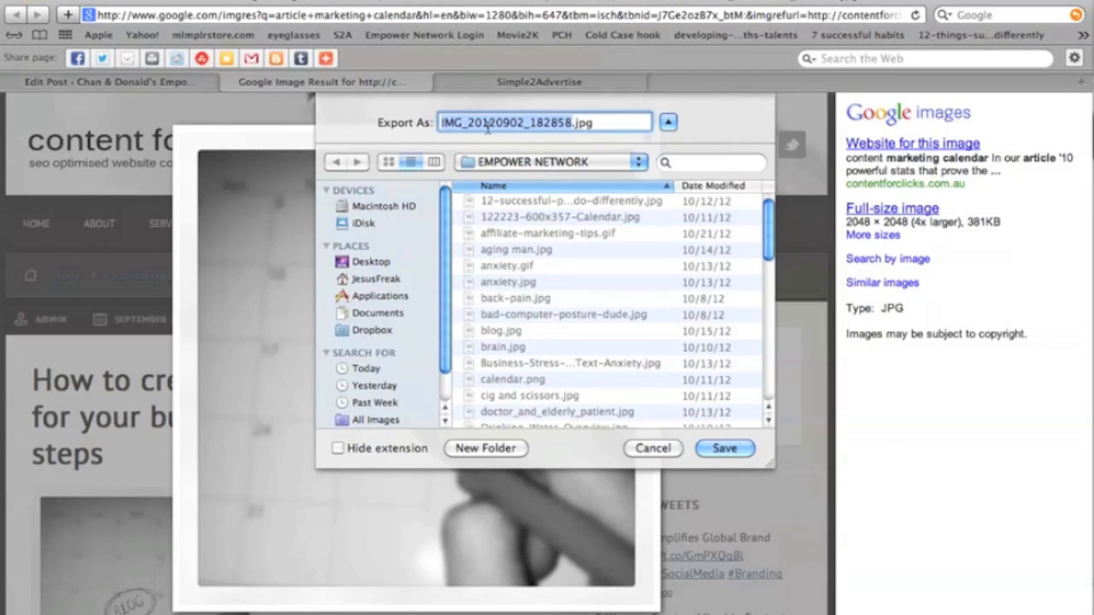
{"action": "type", "text": "blo"}
{"action": "type", "text": "g cal"}
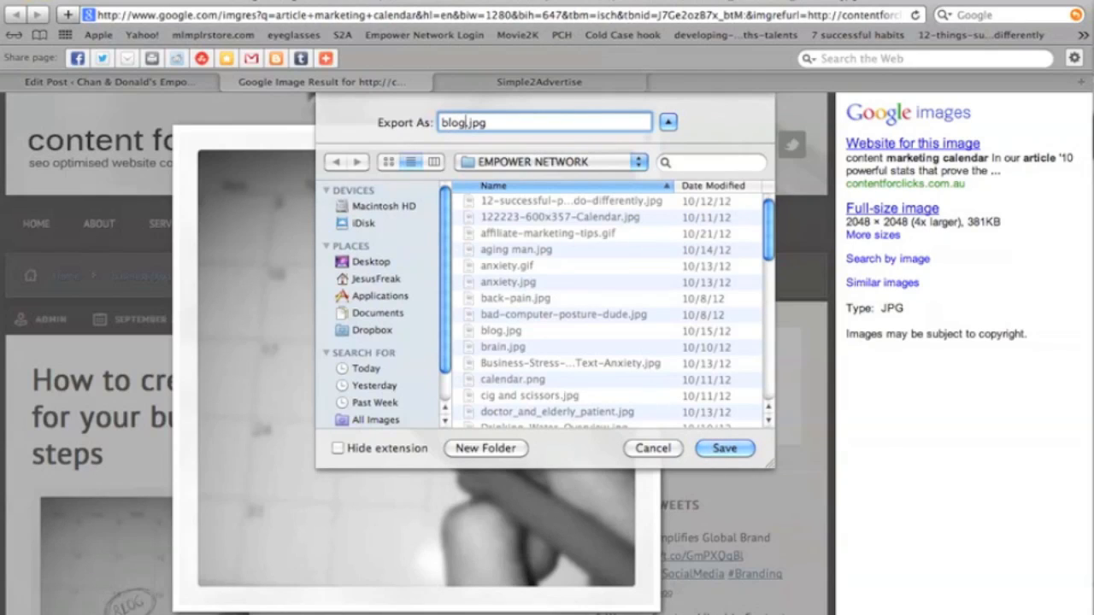
{"action": "type", "text": "ende"}
{"action": "key", "text": "BackSpace"}
{"action": "type", "text": "ar"}
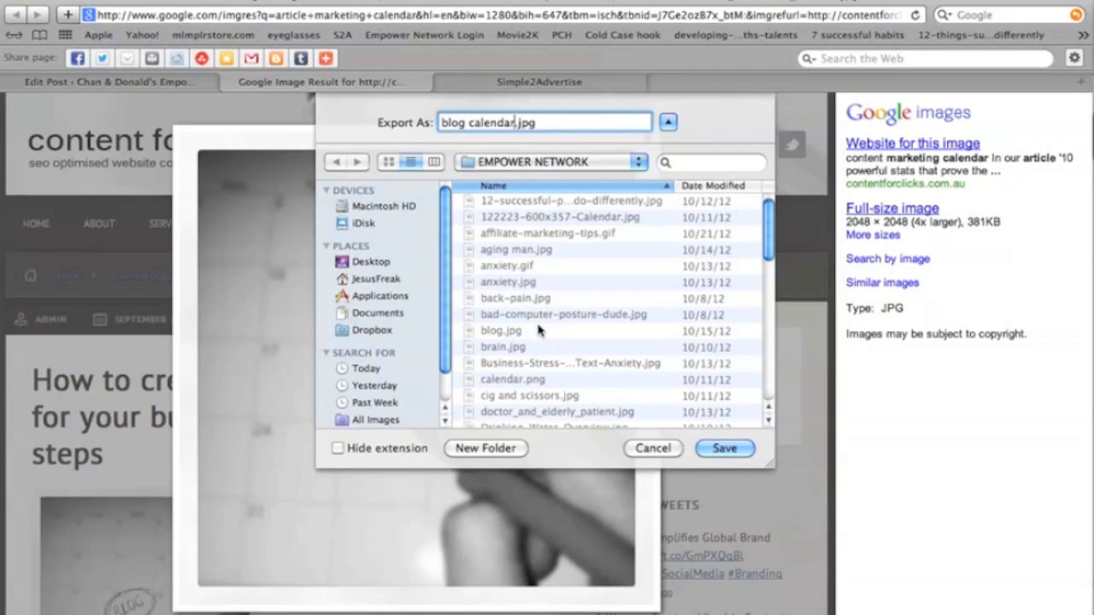
{"action": "left_click", "coordinate": [724, 450]}
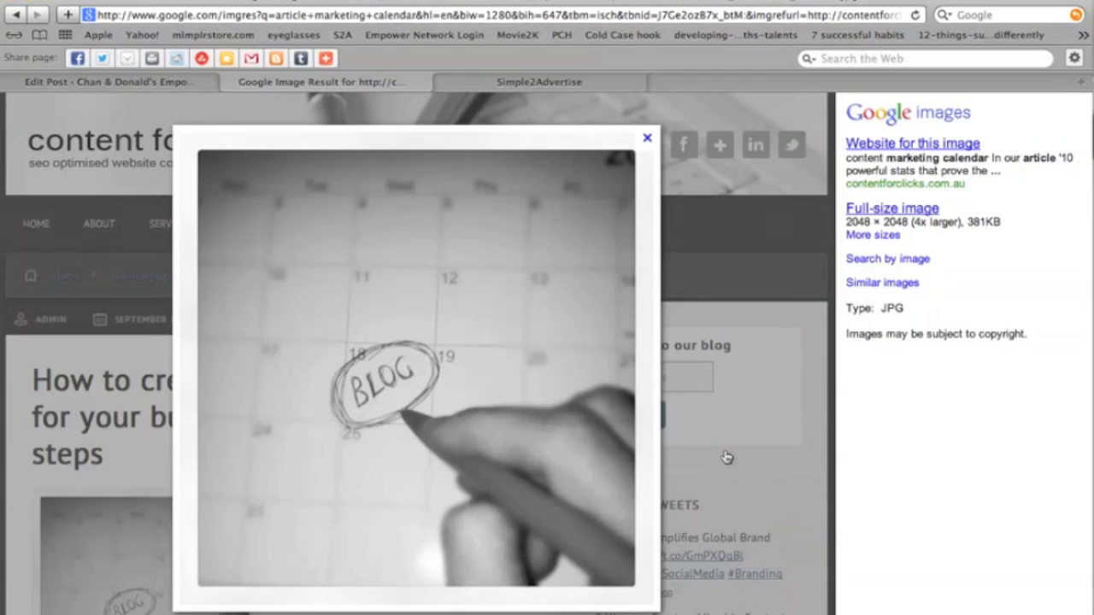
Close the image preview and select the source page's web address.
{"action": "left_click", "coordinate": [649, 139]}
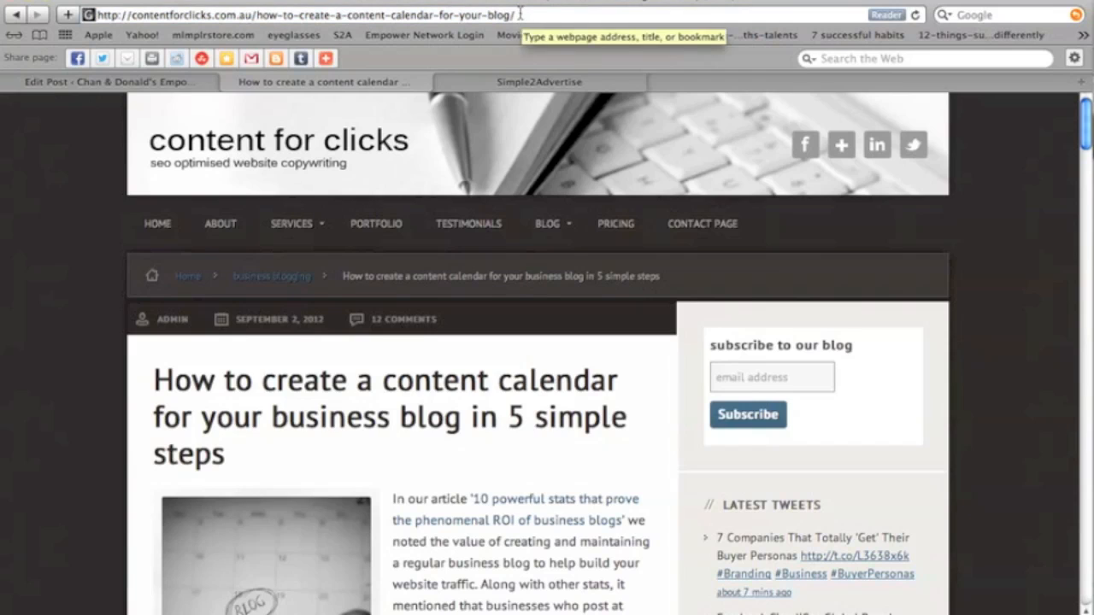
{"action": "left_click", "coordinate": [520, 14]}
{"action": "key", "text": "super+c"}
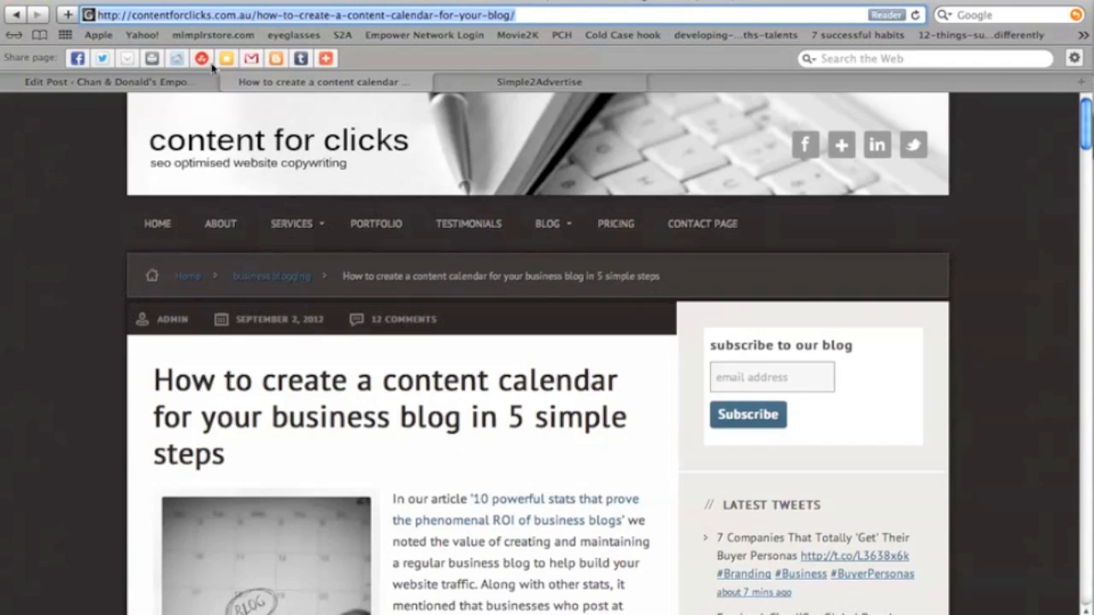
Upload 'blog calendar.jpg' from the EMPOWER NETWORK folder as media for the blog post.
{"action": "left_click", "coordinate": [130, 83]}
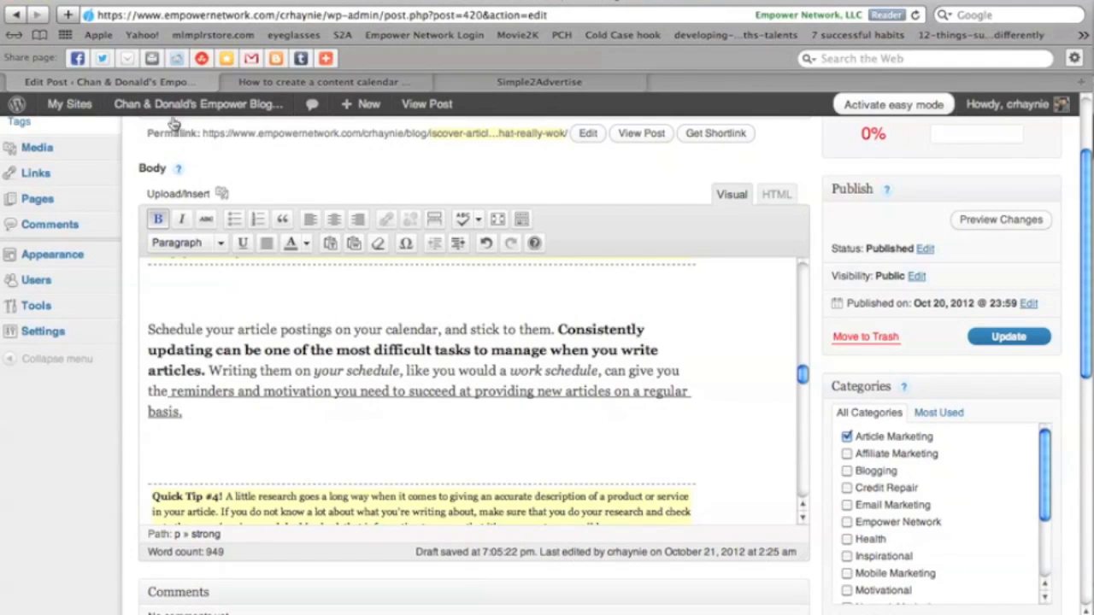
{"action": "left_click", "coordinate": [195, 195]}
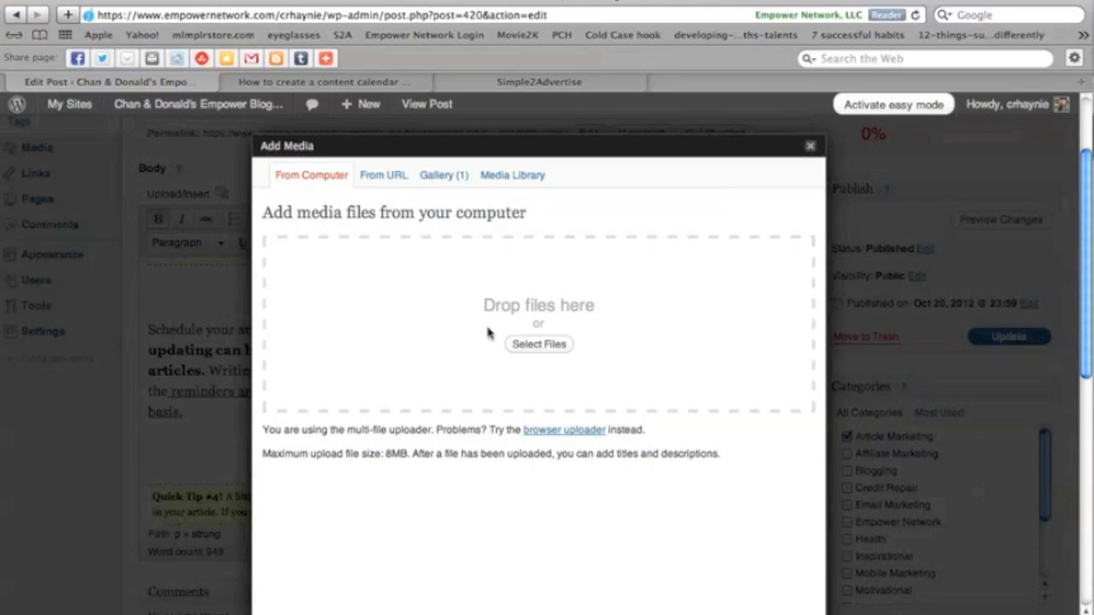
{"action": "left_click", "coordinate": [537, 345]}
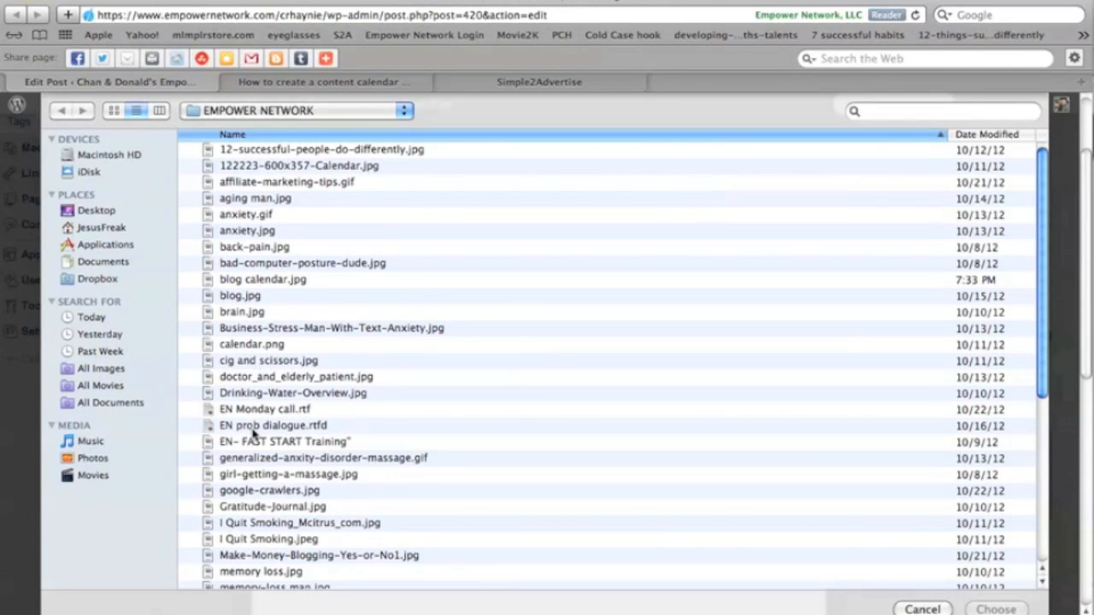
{"action": "double_click", "coordinate": [240, 285]}
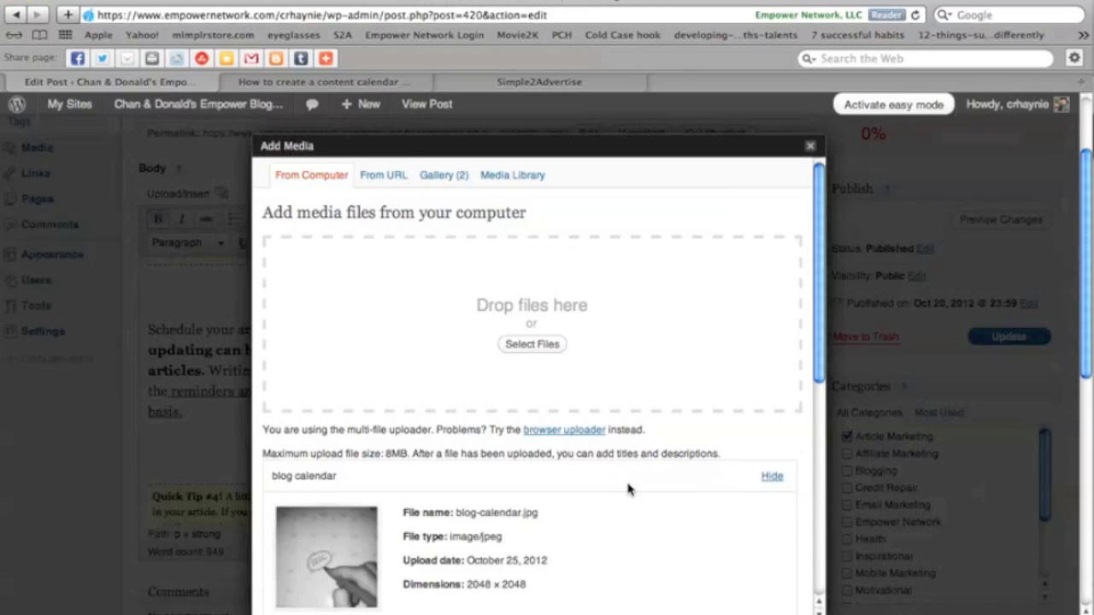
Replace the image's link URL with the copied contentforclicks.com.au content-calendar article address.
{"action": "scroll", "coordinate": [573, 467], "scroll_direction": "down", "scroll_amount": 8}
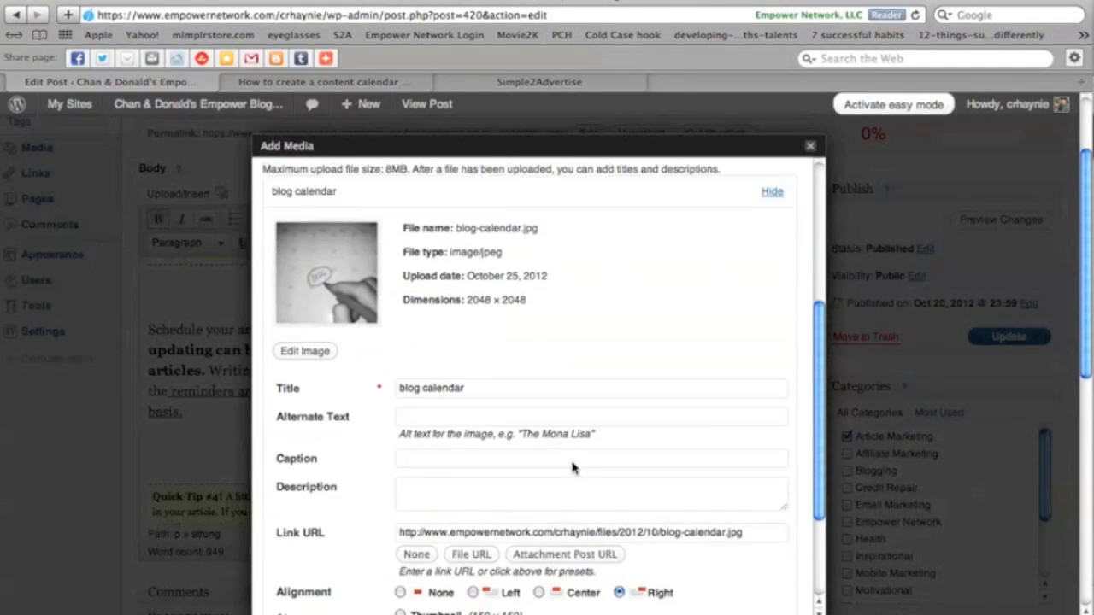
{"action": "scroll", "coordinate": [573, 467], "scroll_direction": "down", "scroll_amount": 1}
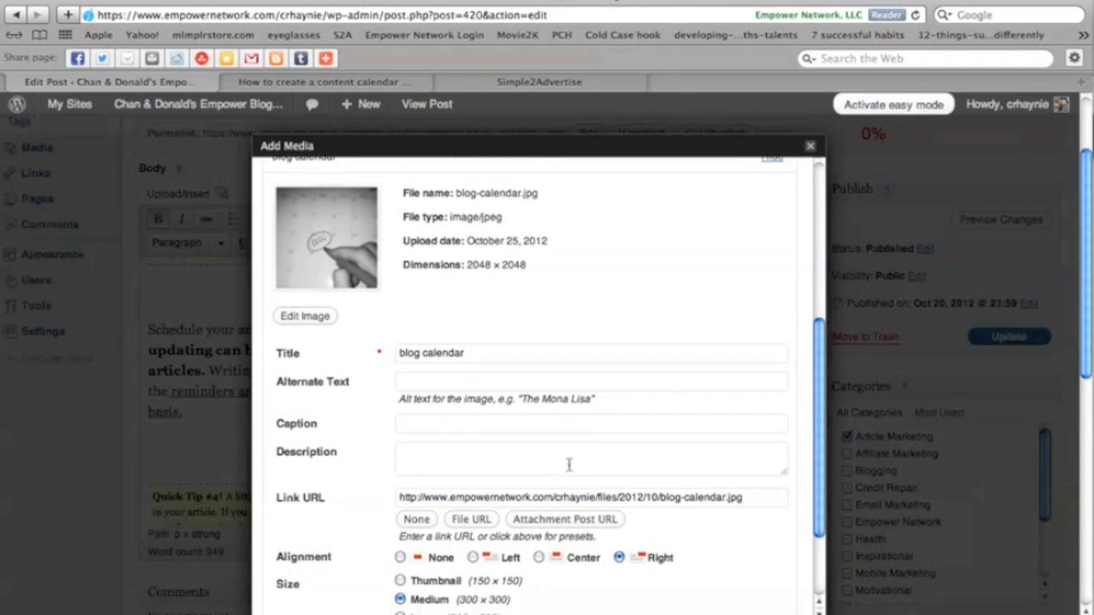
{"action": "left_click", "coordinate": [399, 498]}
{"action": "left_click_drag", "start_coordinate": [401, 498], "coordinate": [676, 528]}
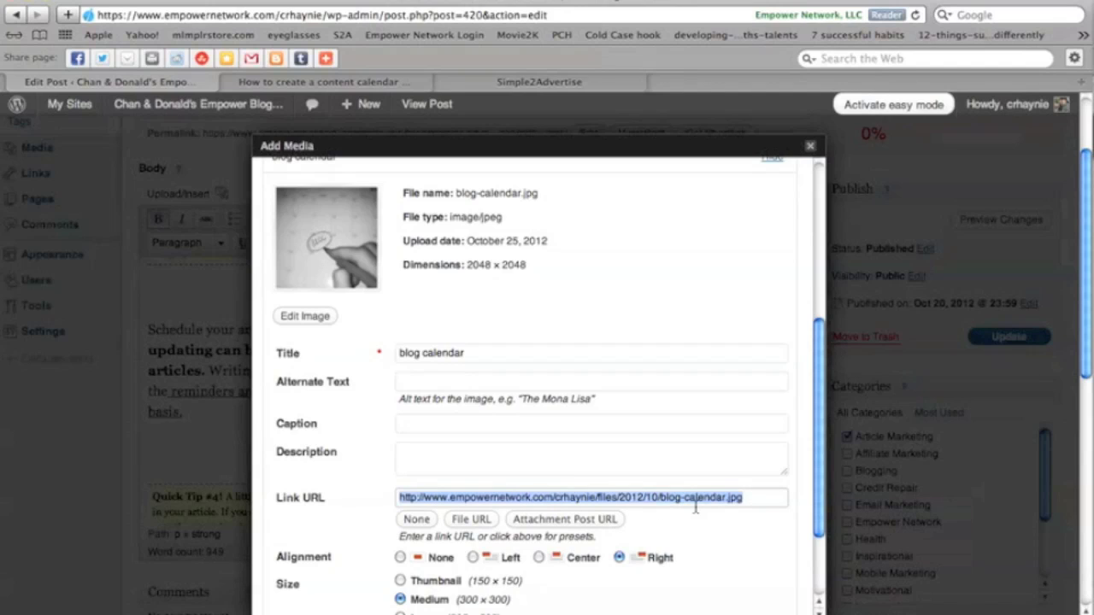
{"action": "key", "text": "super+v"}
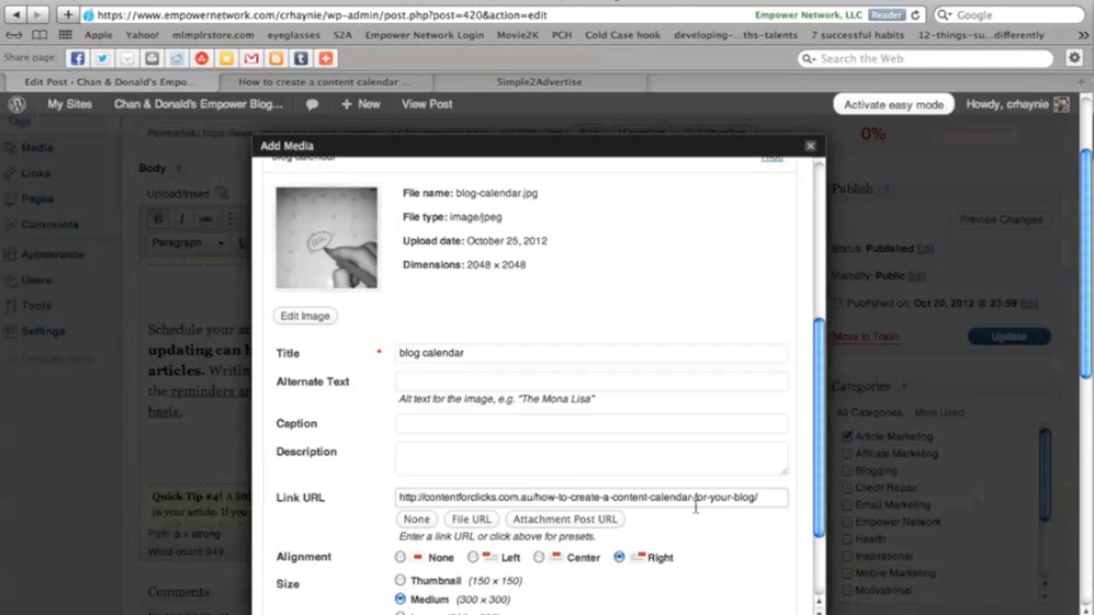
Set the image's alternate text to 'article marketing' and insert it into the post.
{"action": "scroll", "coordinate": [482, 475], "scroll_direction": "down", "scroll_amount": 3}
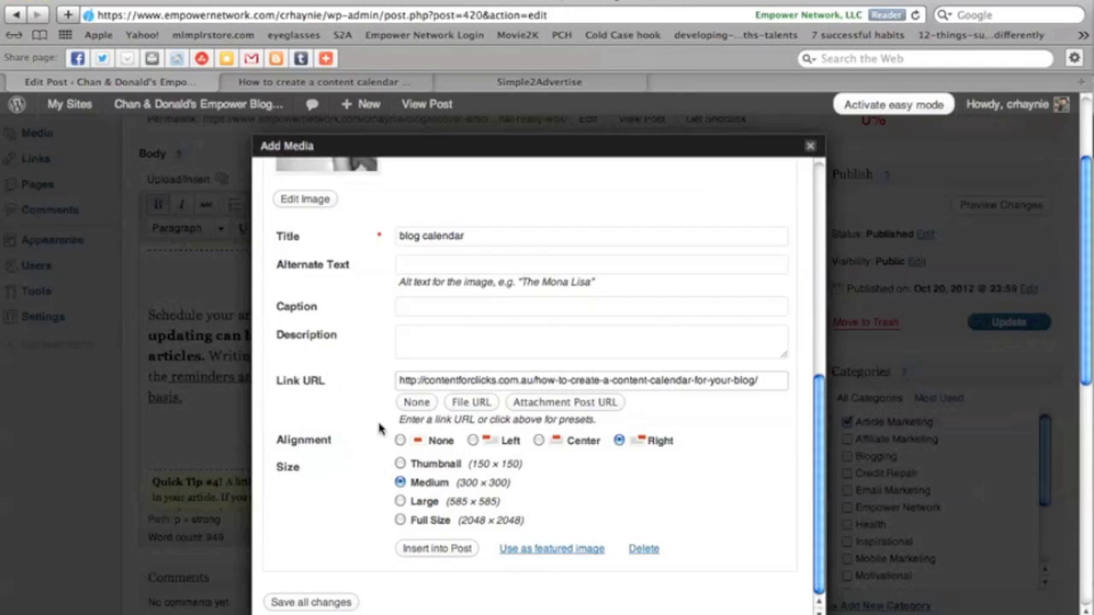
{"action": "left_click", "coordinate": [402, 267]}
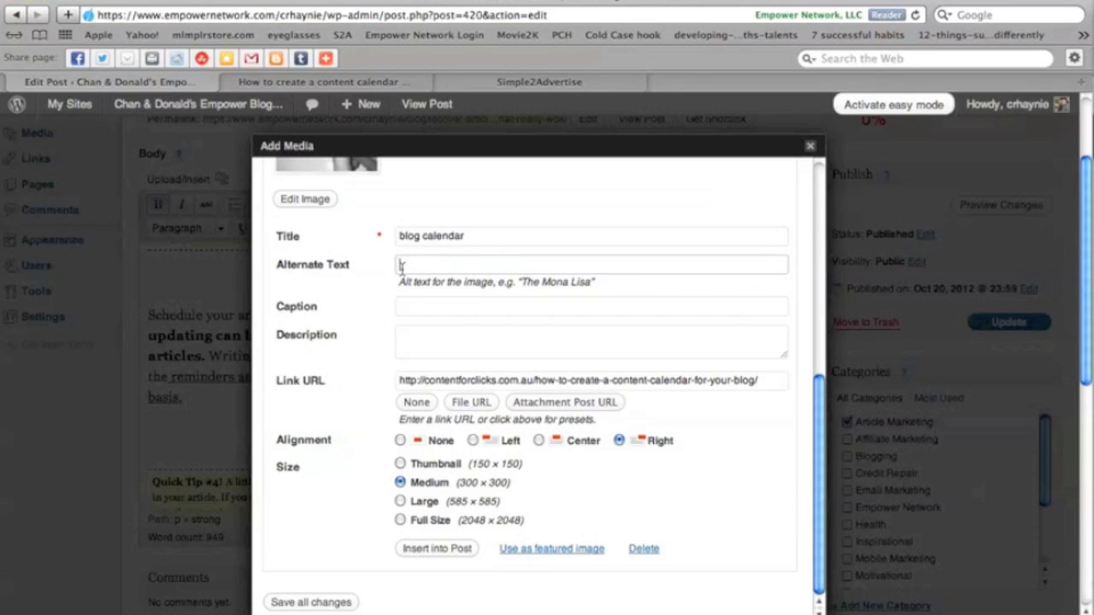
{"action": "type", "text": "article marketing"}
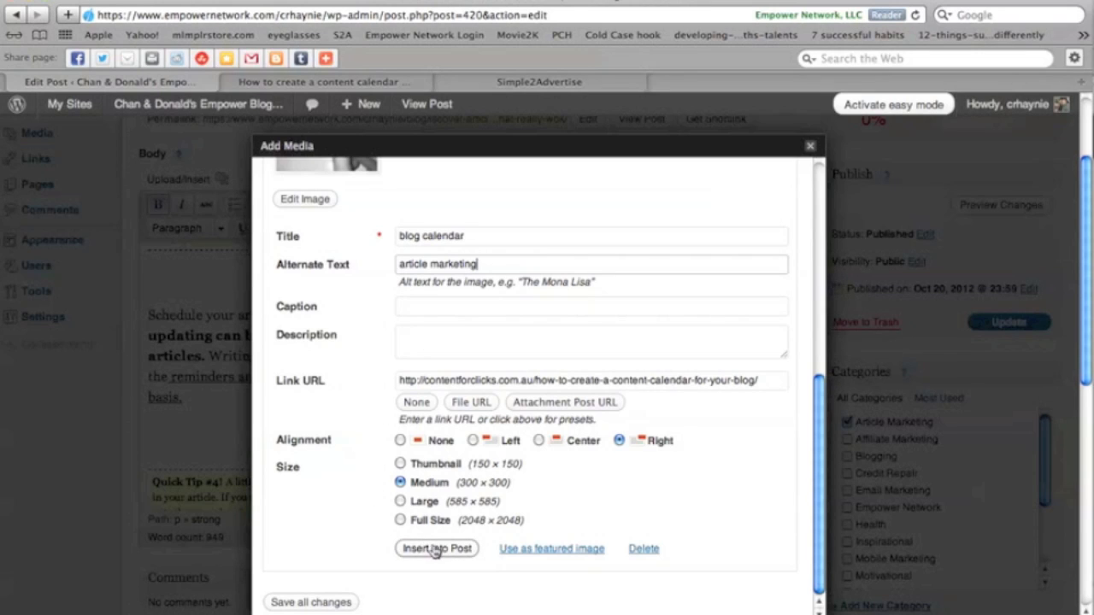
{"action": "left_click", "coordinate": [434, 550]}
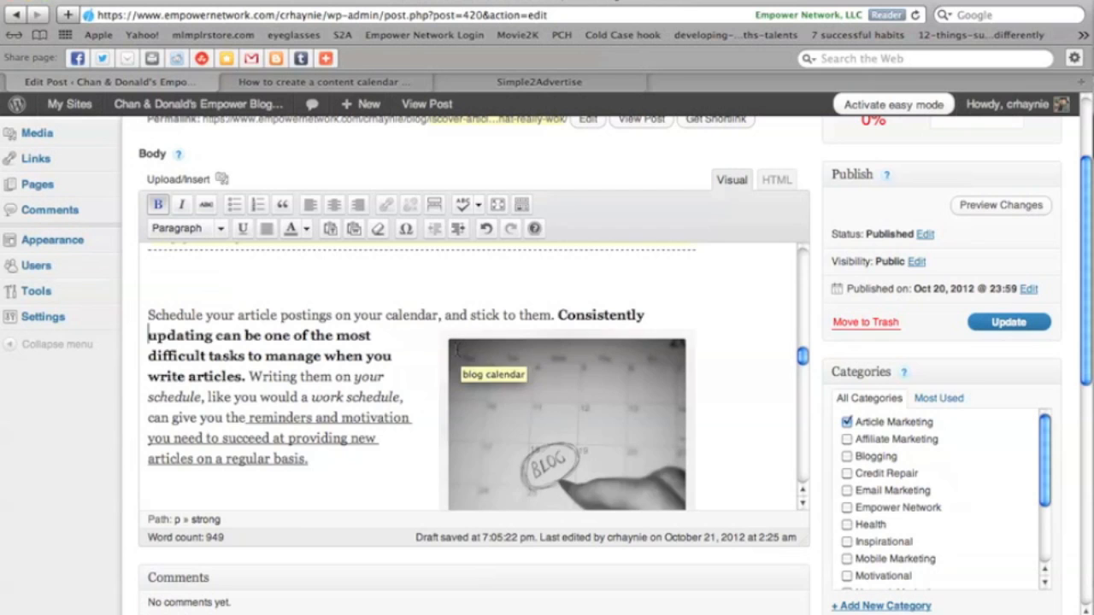
Edit the inserted image's advanced link settings so its link opens in a new window, and update it.
{"action": "left_click", "coordinate": [458, 349]}
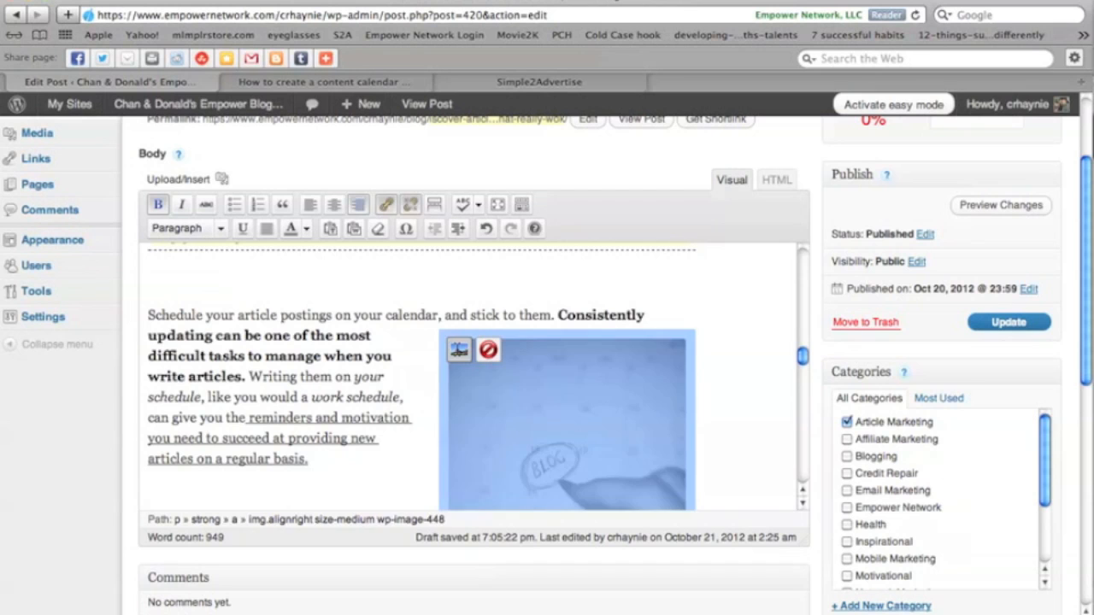
{"action": "left_click", "coordinate": [458, 349]}
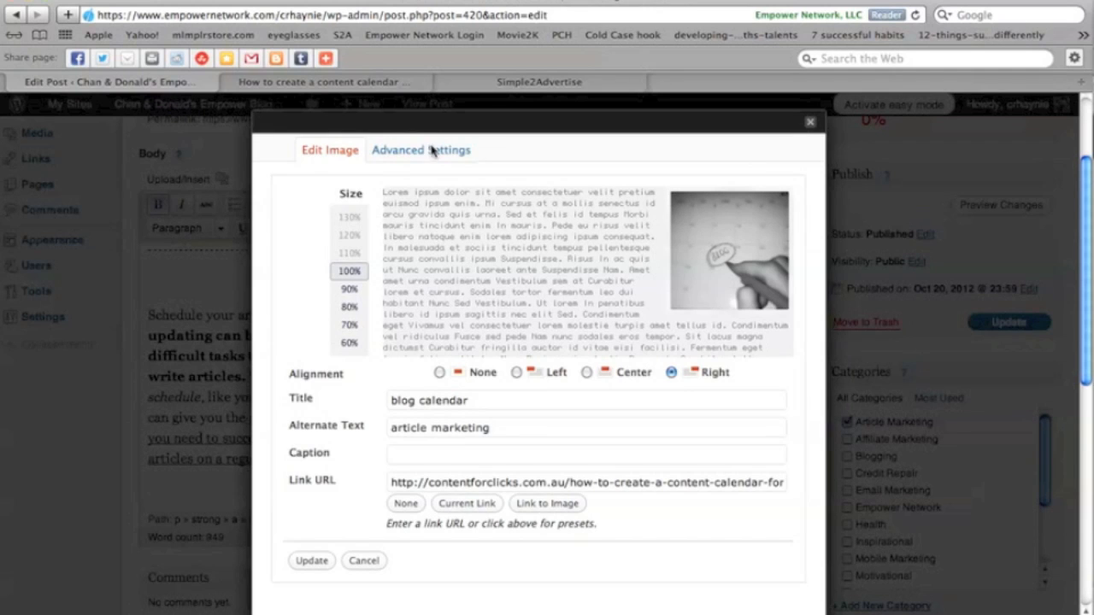
{"action": "left_click", "coordinate": [411, 151]}
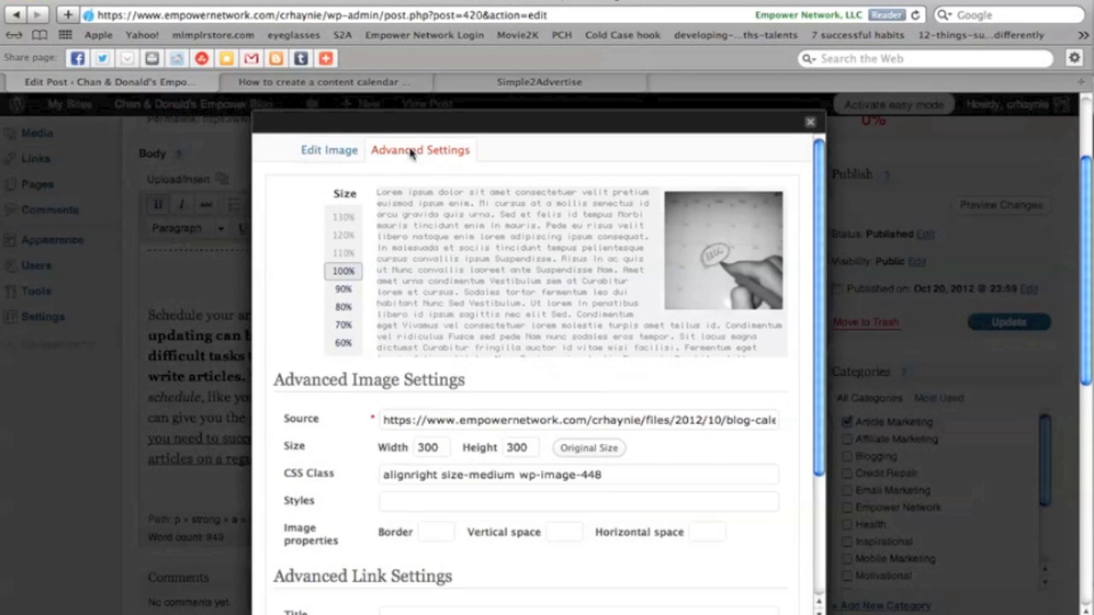
{"action": "scroll", "coordinate": [475, 510], "scroll_direction": "down", "scroll_amount": 1}
{"action": "scroll", "coordinate": [475, 510], "scroll_direction": "down", "scroll_amount": 4}
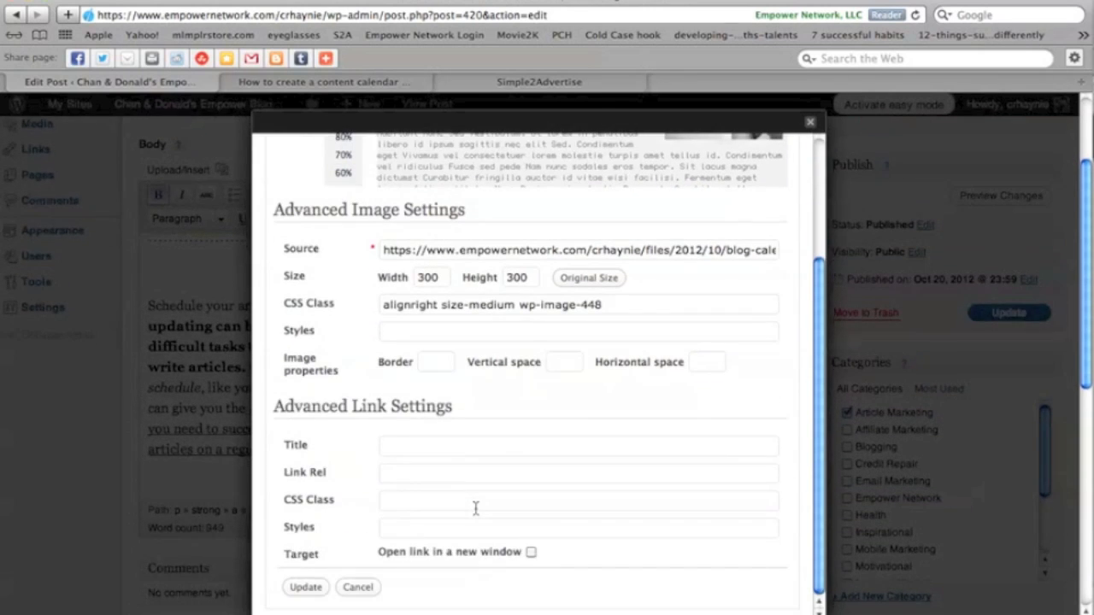
{"action": "left_click", "coordinate": [531, 552]}
{"action": "left_click", "coordinate": [305, 588]}
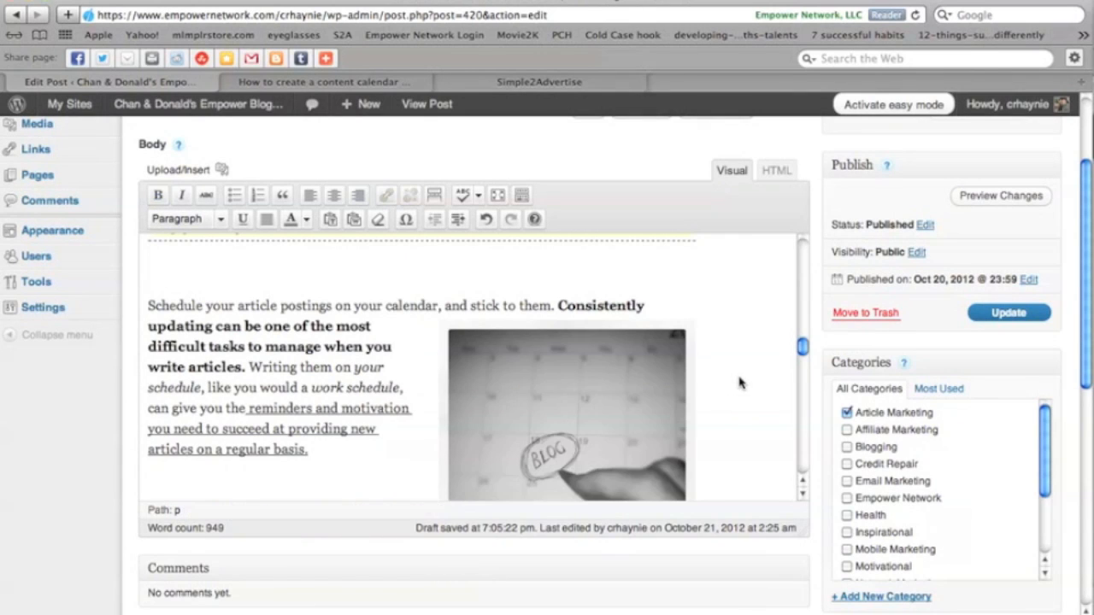
Open a preview of the post changes.
{"action": "scroll", "coordinate": [709, 347], "scroll_direction": "up", "scroll_amount": 5}
{"action": "scroll", "coordinate": [709, 347], "scroll_direction": "down", "scroll_amount": 3}
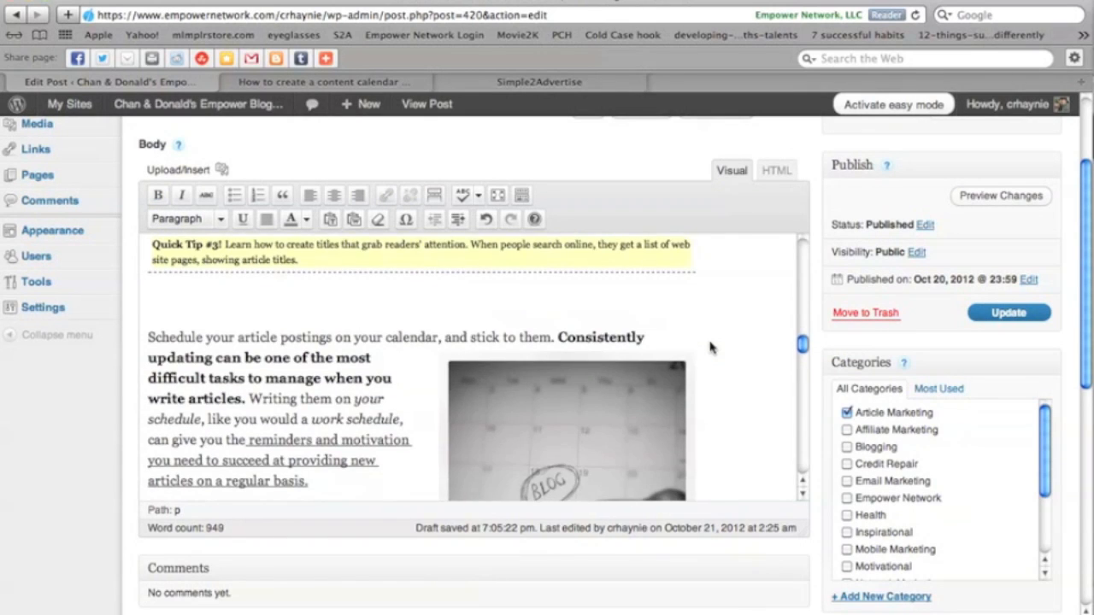
{"action": "scroll", "coordinate": [710, 347], "scroll_direction": "down", "scroll_amount": 2}
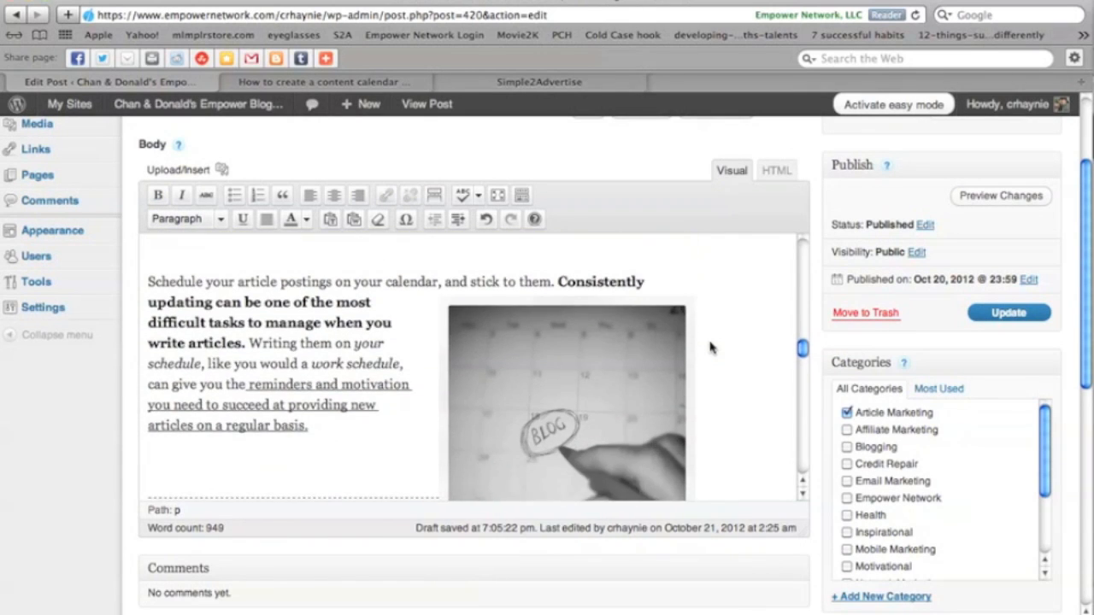
{"action": "left_click", "coordinate": [998, 202]}
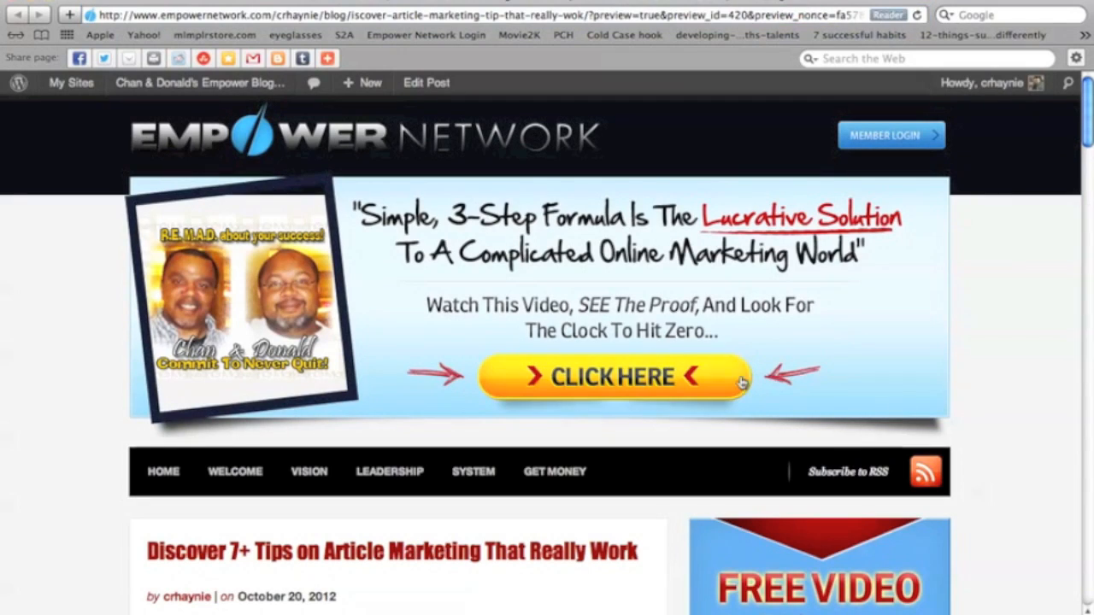
Scroll the preview to the calendar image, follow its link to the source article, and close that page.
{"action": "scroll", "coordinate": [844, 320], "scroll_direction": "down", "scroll_amount": 10}
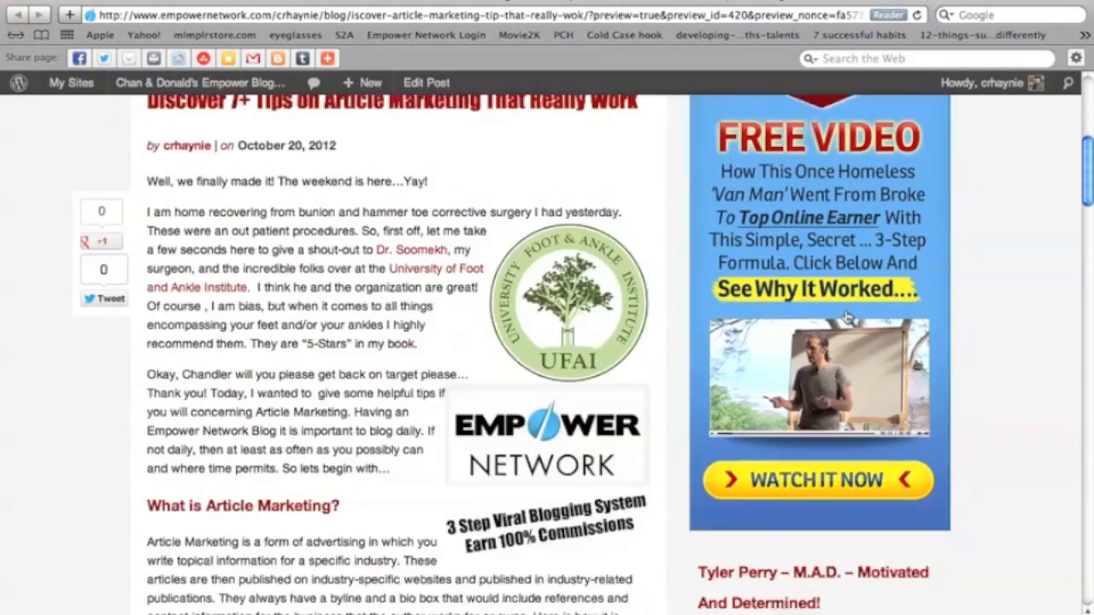
{"action": "scroll", "coordinate": [846, 317], "scroll_direction": "down", "scroll_amount": 10}
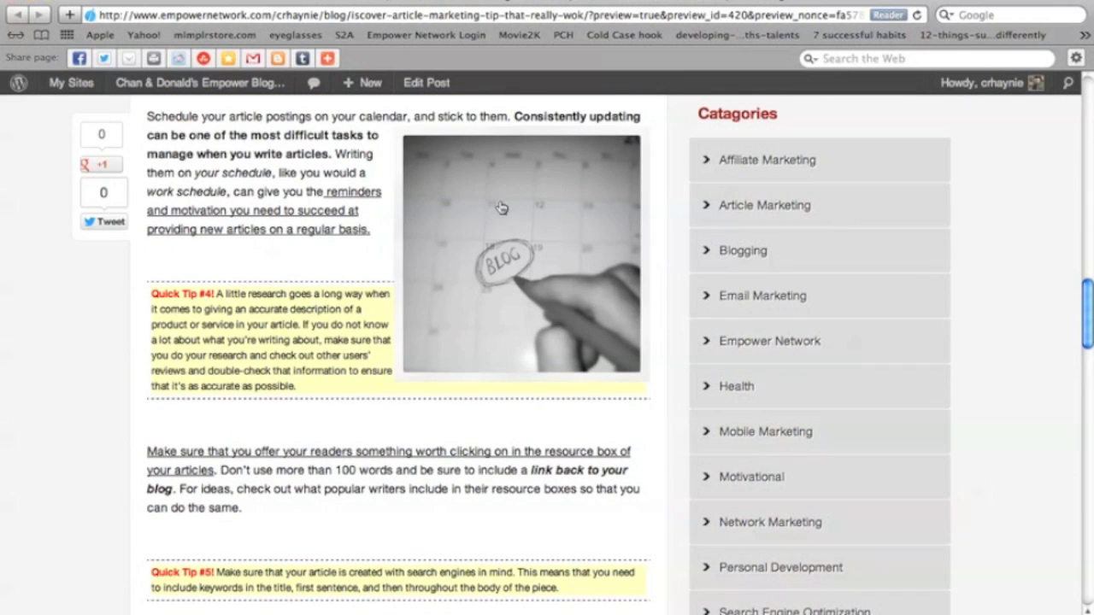
{"action": "left_click", "coordinate": [501, 228]}
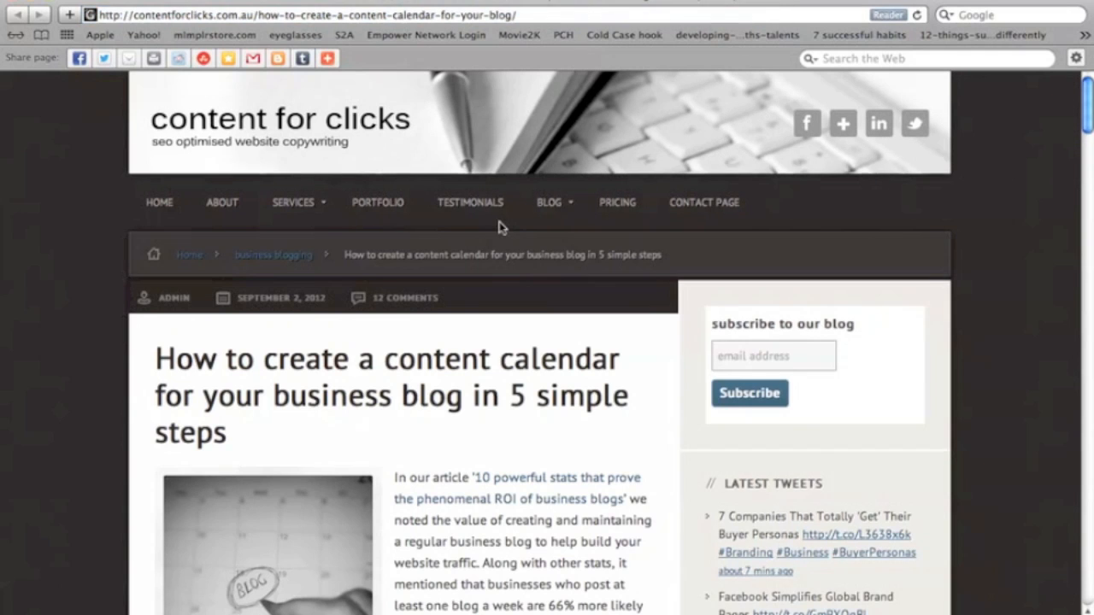
{"action": "mouse_move", "coordinate": [166, 0]}
{"action": "left_mouse_down"}
{"action": "mouse_move", "coordinate": [237, 72]}
{"action": "mouse_move", "coordinate": [355, 158]}
{"action": "mouse_move", "coordinate": [222, 146]}
{"action": "mouse_move", "coordinate": [259, 99]}
{"action": "mouse_move", "coordinate": [265, 55]}
{"action": "mouse_move", "coordinate": [221, 10]}
{"action": "mouse_move", "coordinate": [164, 0]}
{"action": "left_mouse_up"}
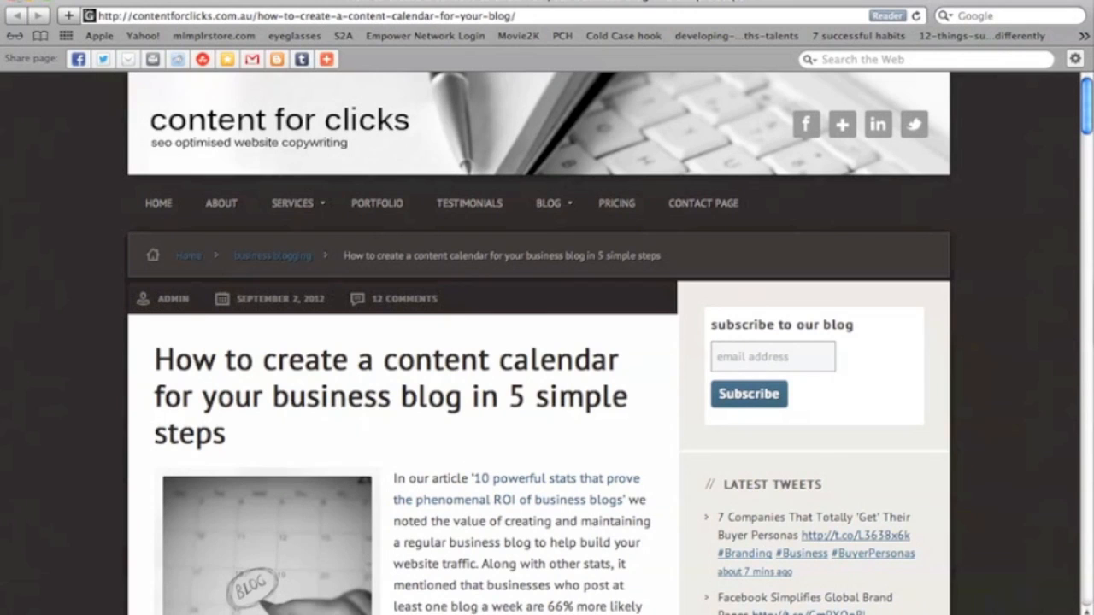
{"action": "left_click", "coordinate": [12, 1]}
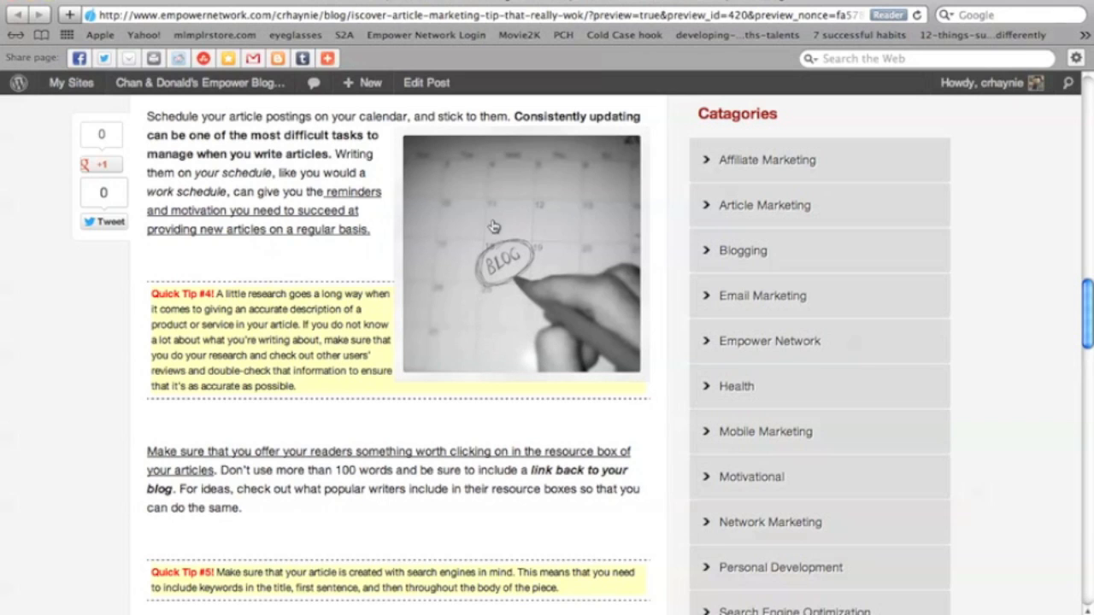
{"action": "scroll", "coordinate": [494, 224], "scroll_direction": "up", "scroll_amount": 3}
{"action": "scroll", "coordinate": [494, 225], "scroll_direction": "down", "scroll_amount": 1}
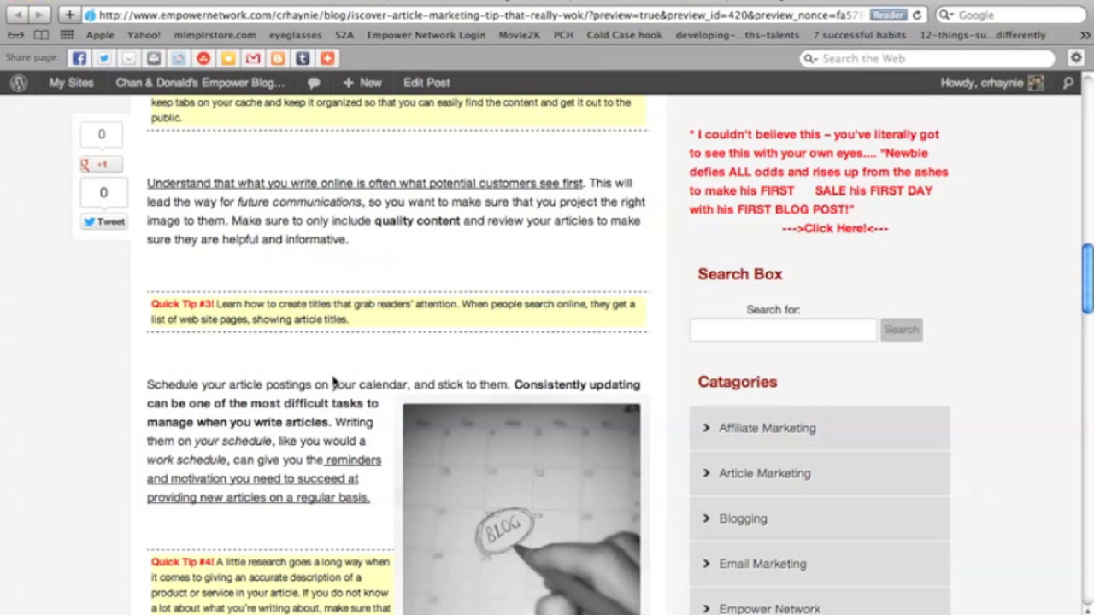
{"action": "scroll", "coordinate": [335, 383], "scroll_direction": "down", "scroll_amount": 5}
{"action": "scroll", "coordinate": [335, 383], "scroll_direction": "up", "scroll_amount": 20}
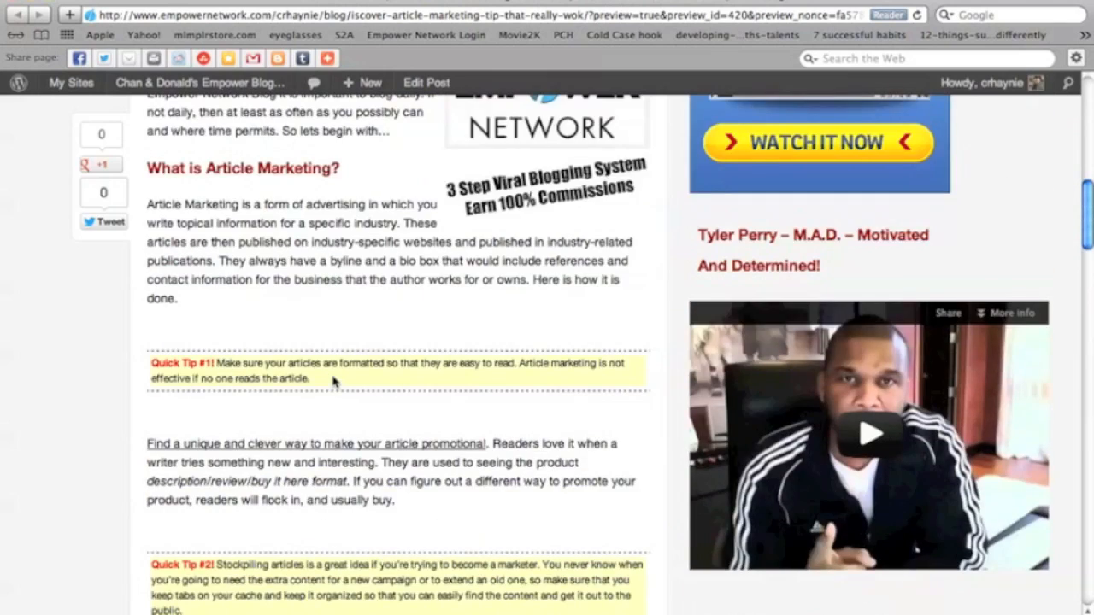